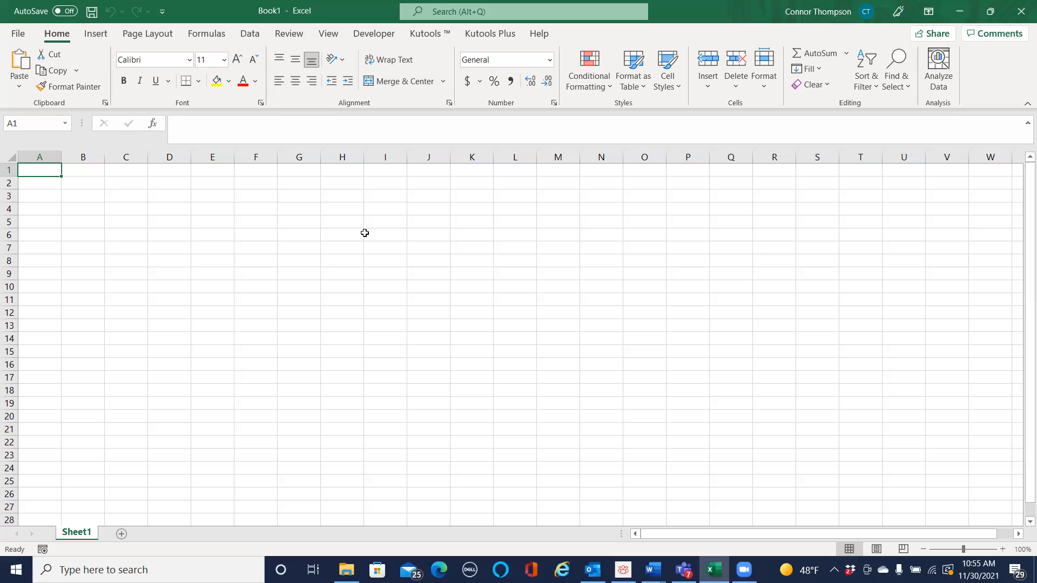
# - Open the PP065 - AAC workbook from the AAC Data Example folder
pyautogui.click(310, 15)
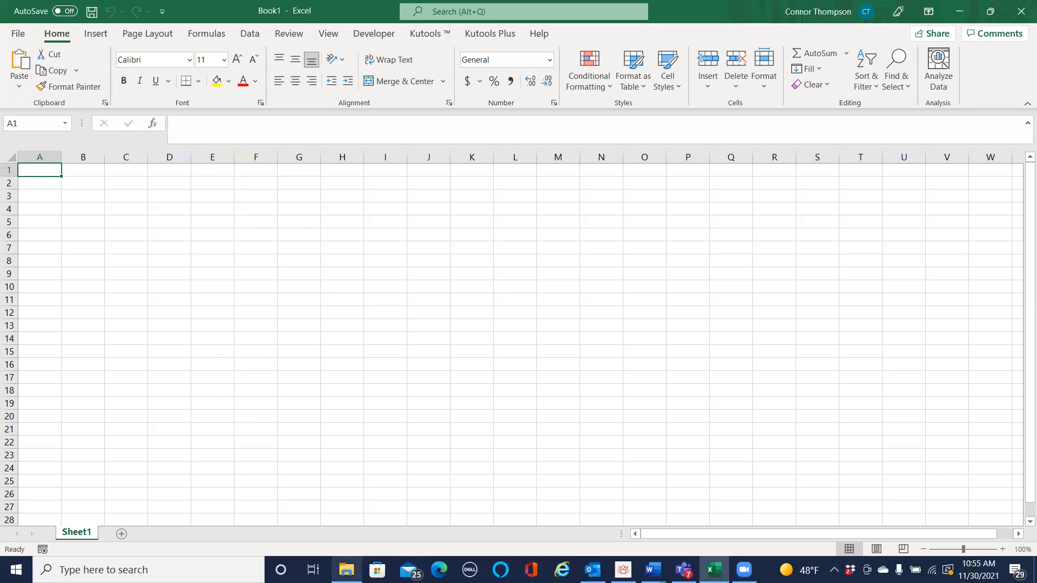
pyautogui.click(347, 569)
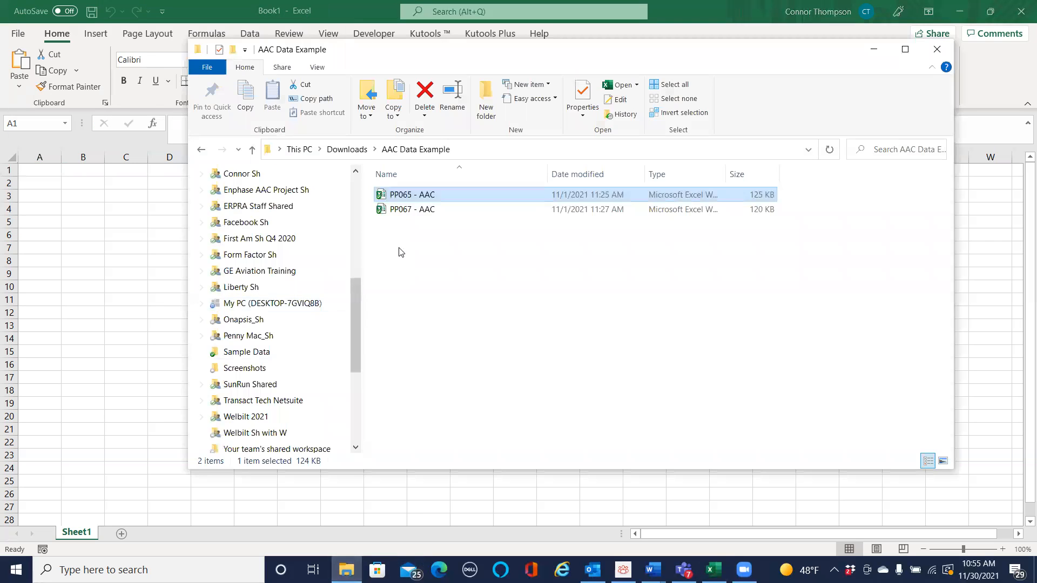
pyautogui.doubleClick(428, 196)
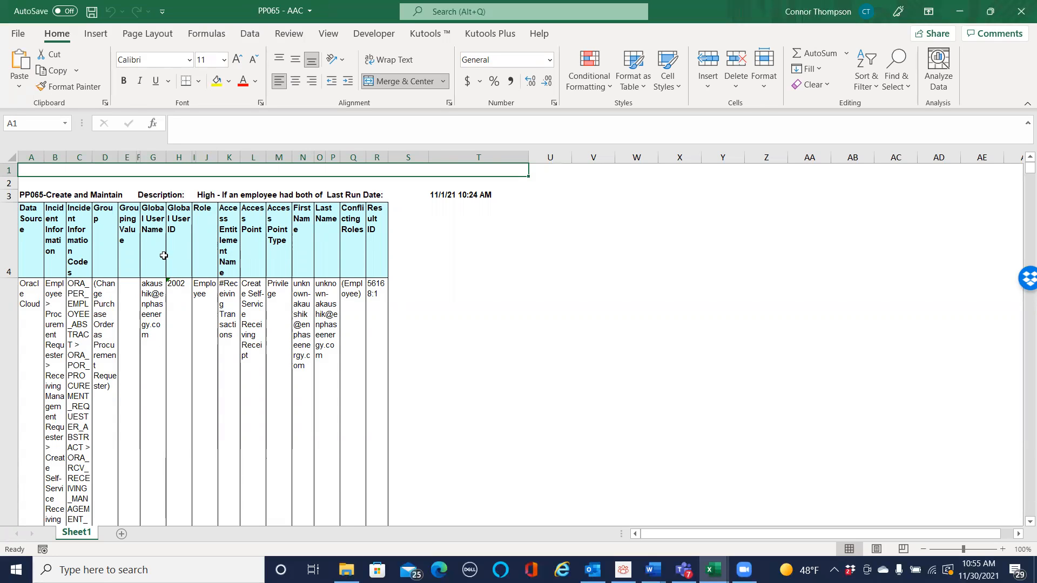
# - Examine the report's layout and the column headers in row 4, and close the PP065 - AAC workbook
pyautogui.scroll(-2, 162, 260)
pyautogui.scroll(2, 156, 254)
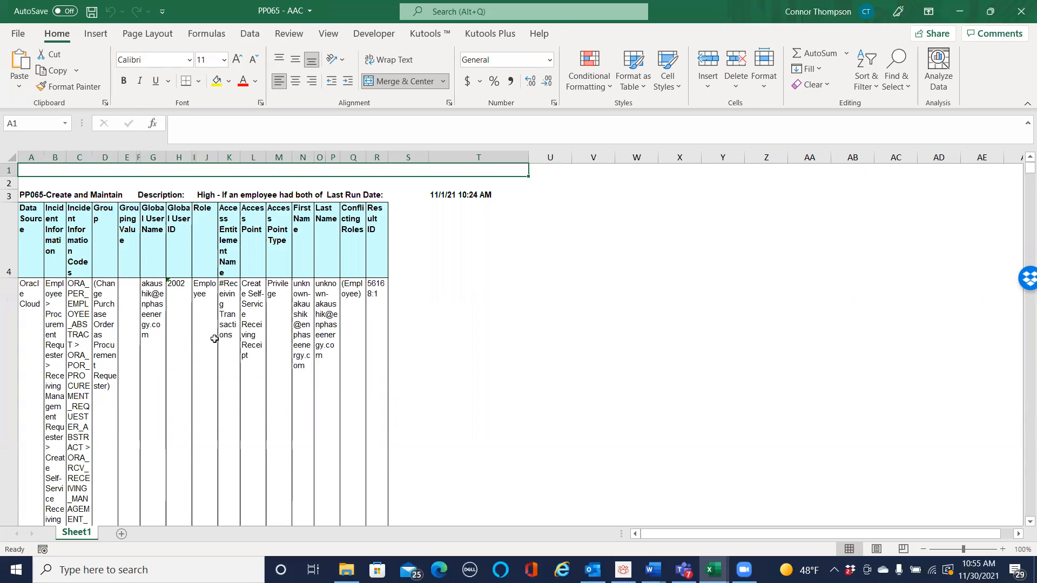
pyautogui.scroll(-3, 215, 329)
pyautogui.scroll(3, 160, 315)
pyautogui.moveTo(23, 253); pyautogui.dragTo(380, 243)
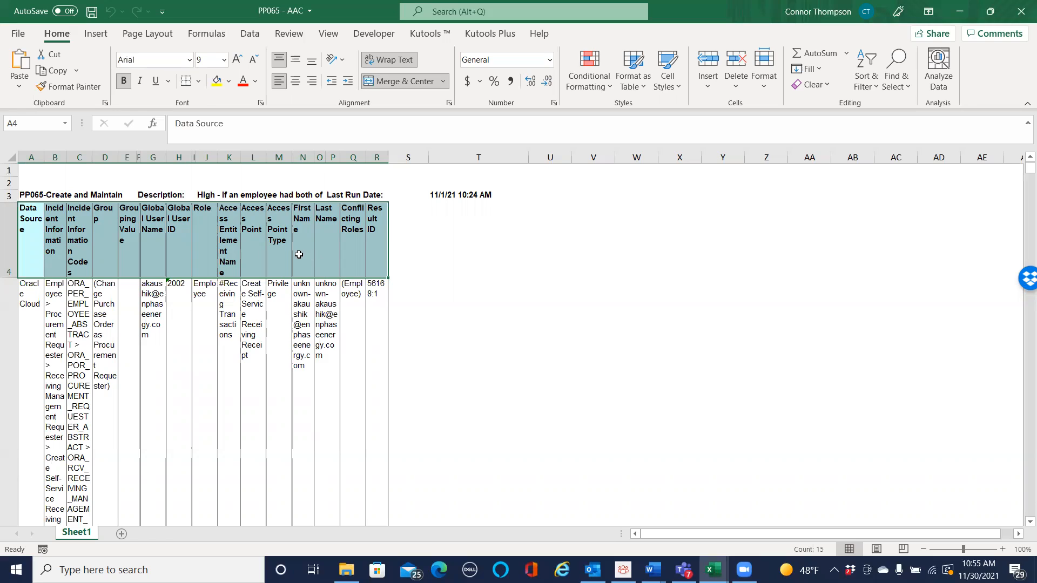
pyautogui.click(1021, 15)
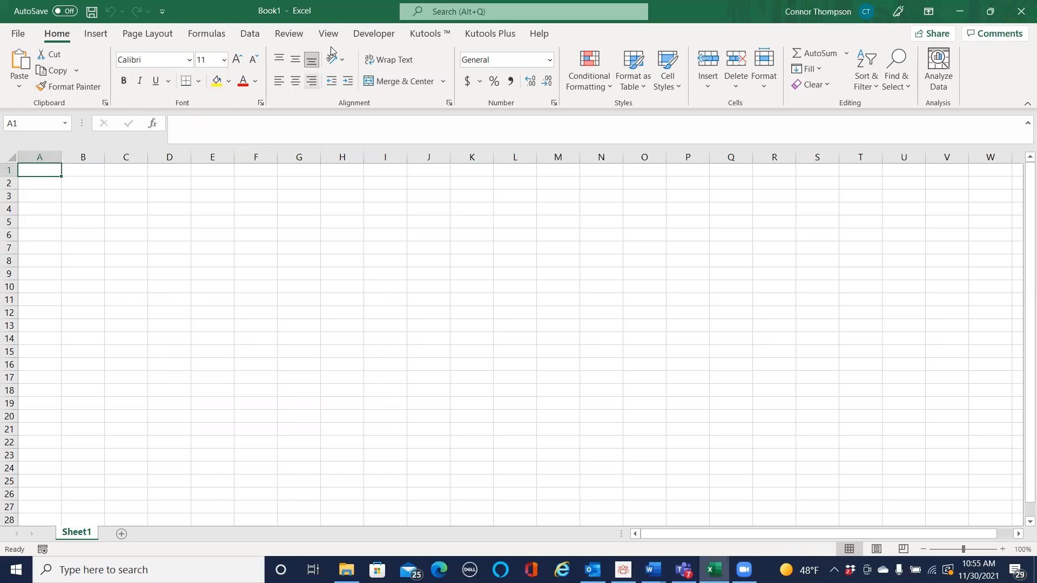
# - Import data from a folder into the blank workbook, choosing AAC Data Example in Downloads as the source
pyautogui.click(250, 35)
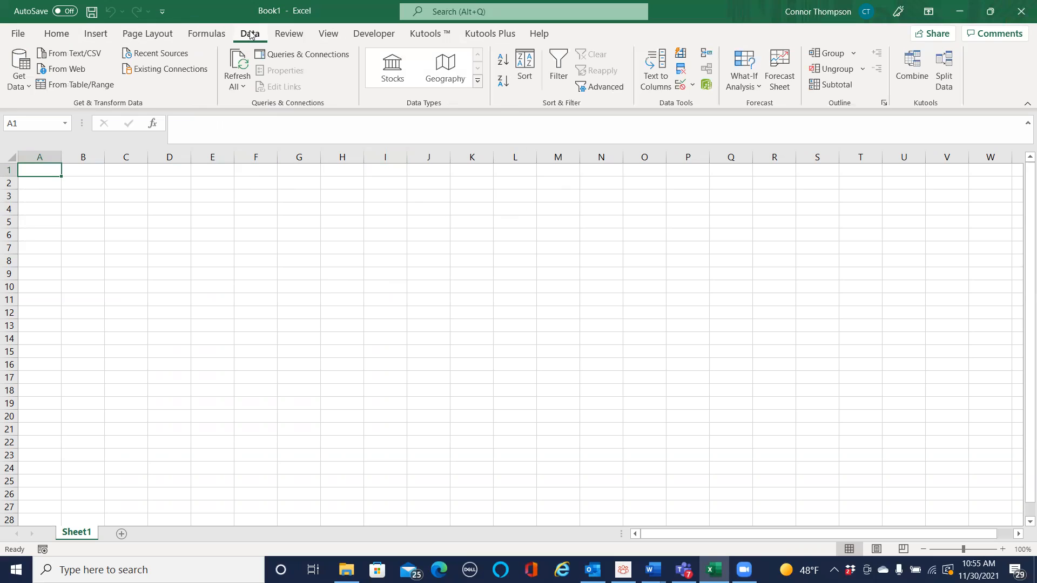
pyautogui.click(25, 78)
pyautogui.moveTo(93, 112)
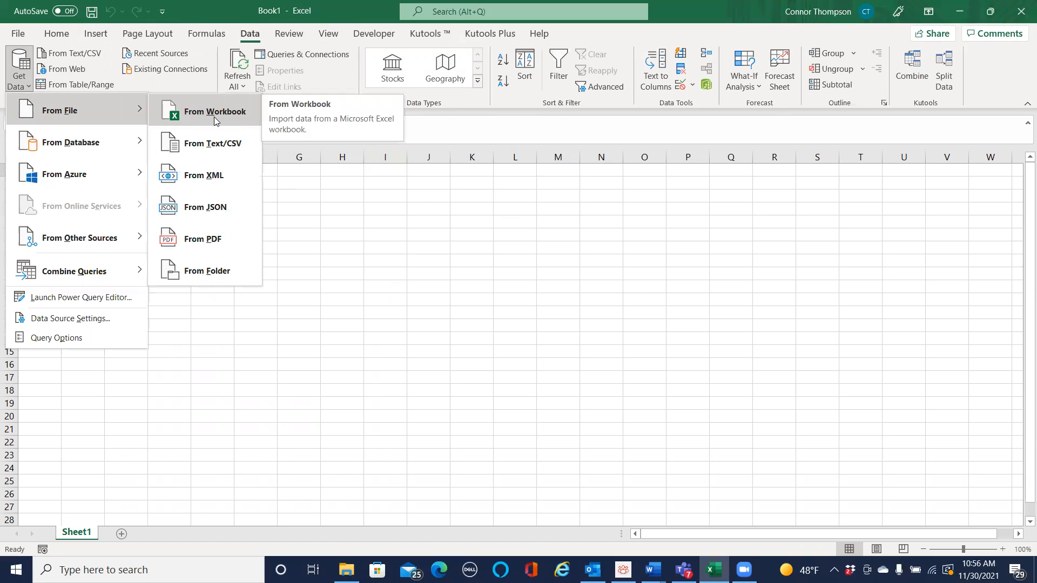
pyautogui.click(223, 273)
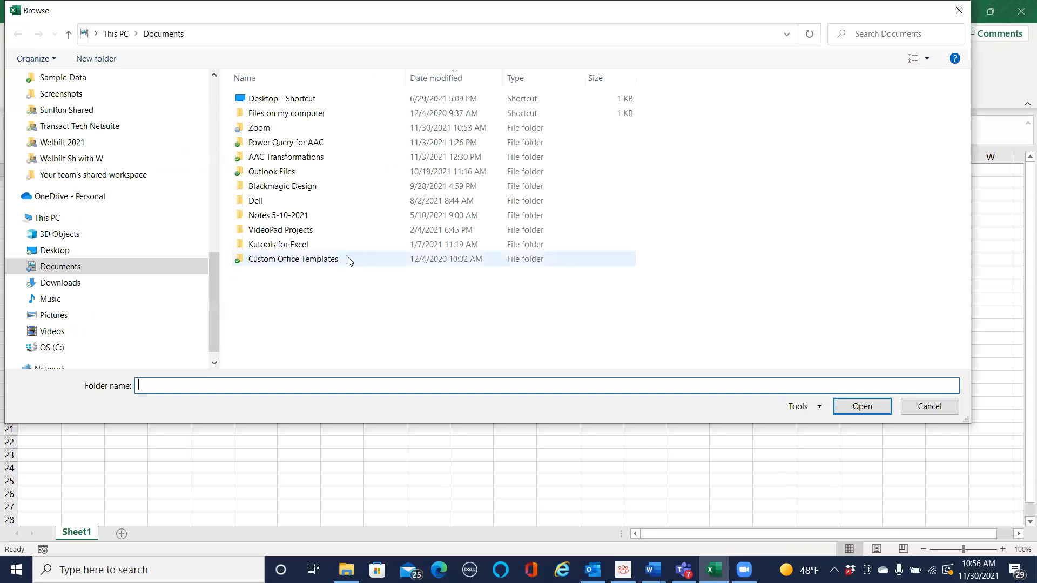
pyautogui.click(93, 287)
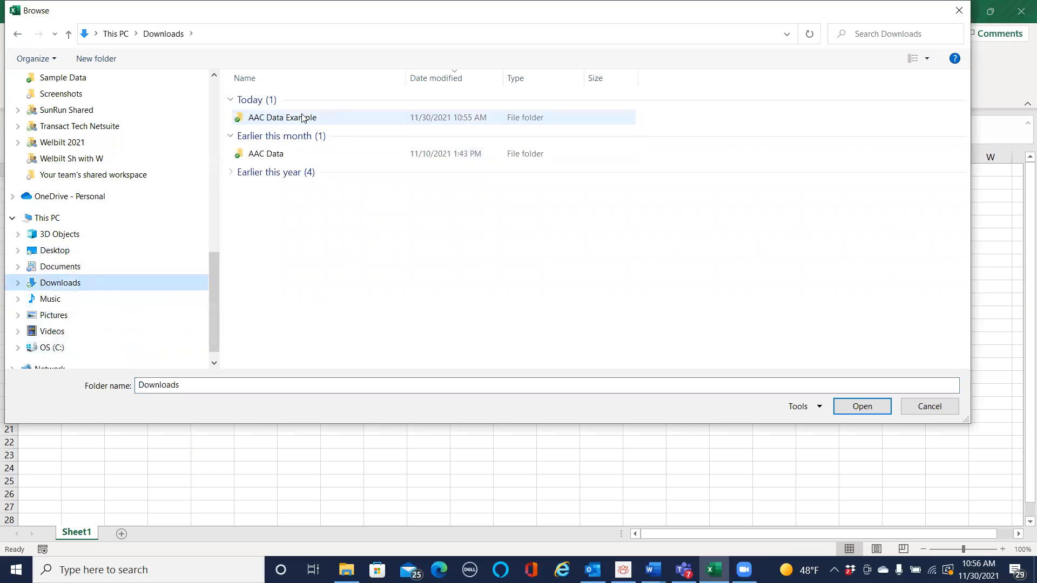
pyautogui.click(302, 117)
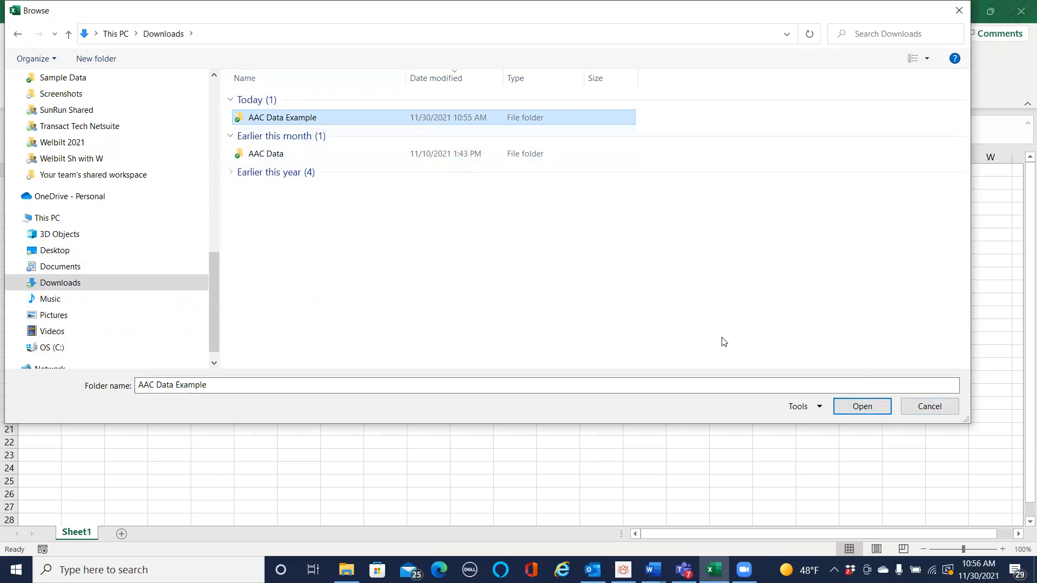
pyautogui.click(862, 408)
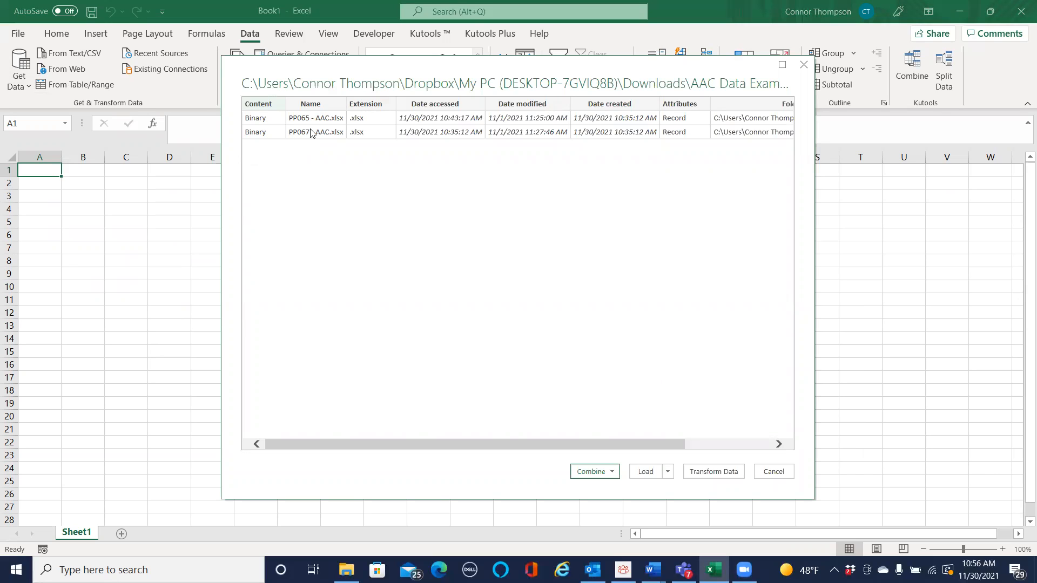
# - Combine and transform the folder's files, using Sheet1 of the first file as the object to extract
pyautogui.click(611, 473)
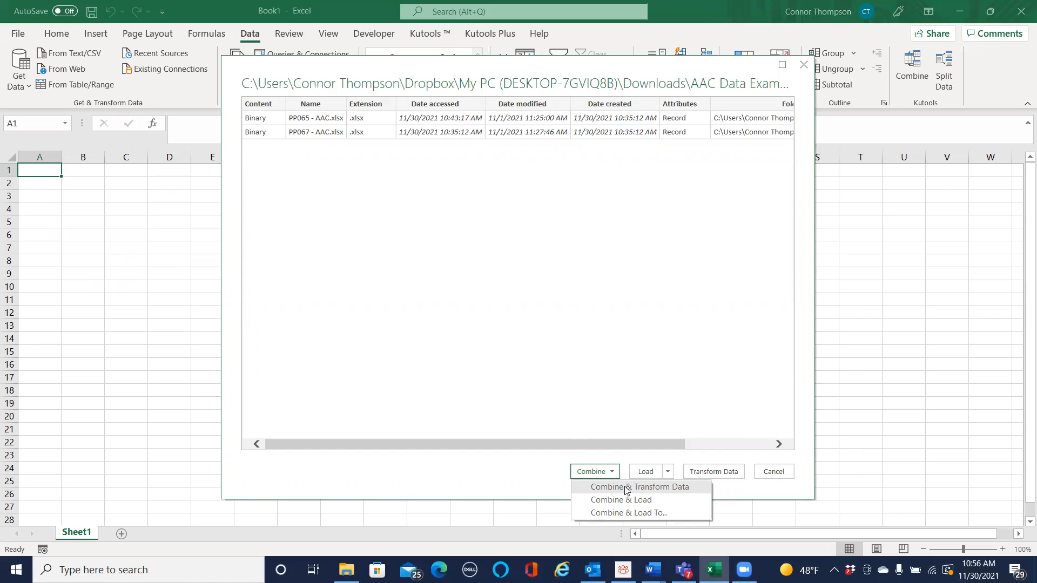
pyautogui.click(625, 488)
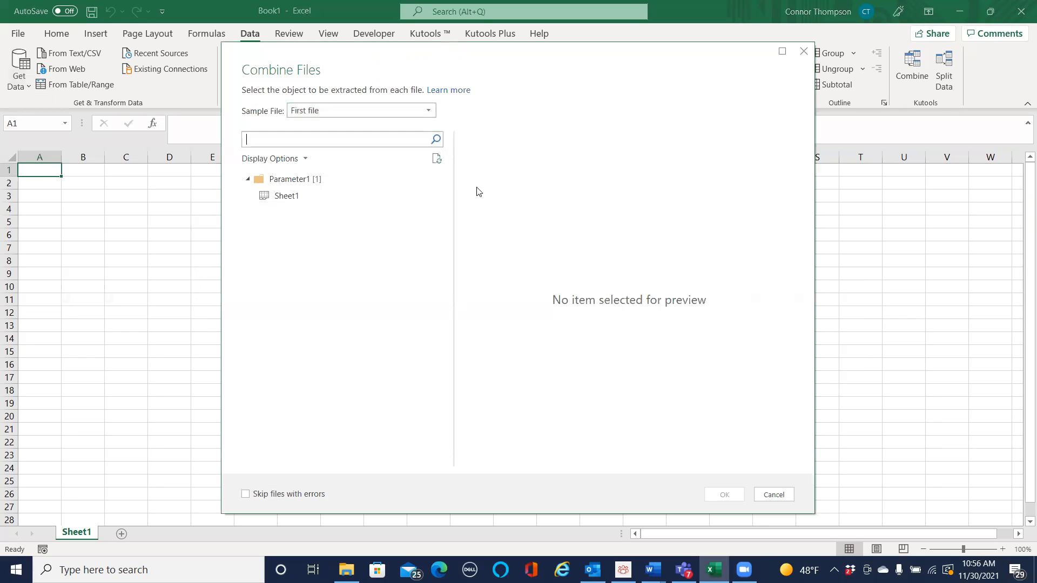
pyautogui.click(297, 200)
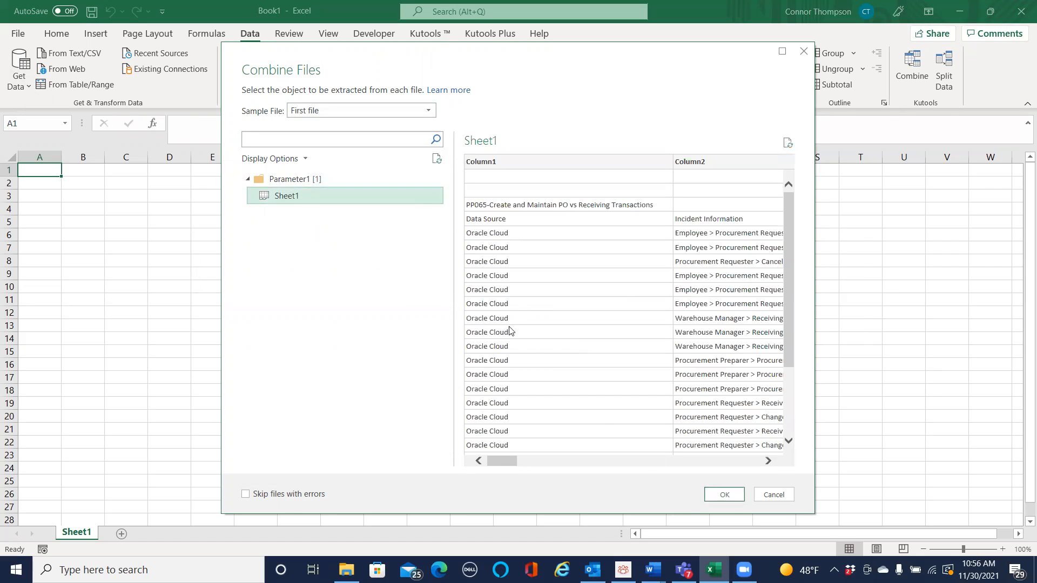
pyautogui.click(722, 494)
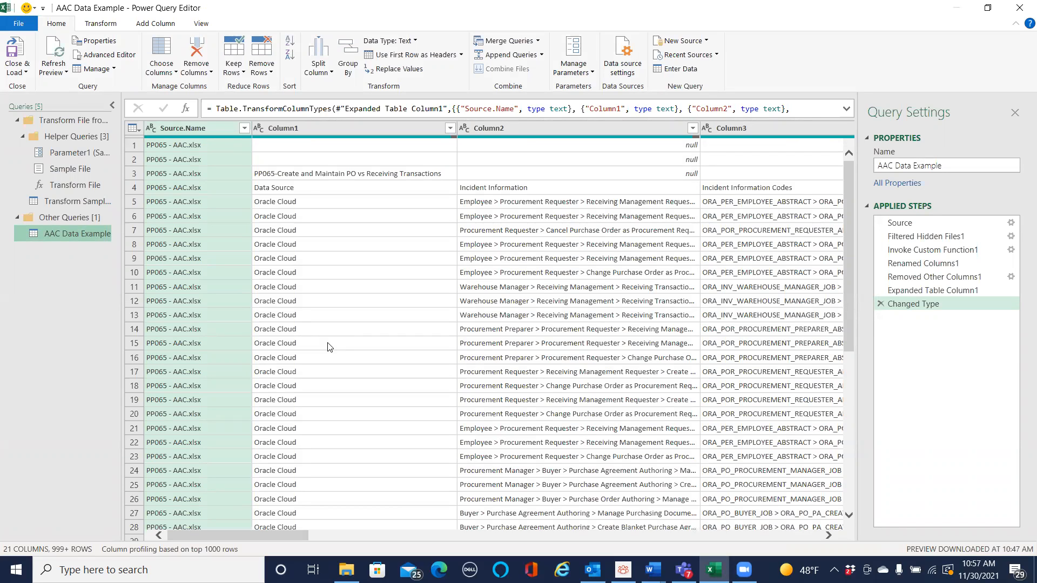
# - Remove the top 3 rows above the column titles from the AAC Data Example query
pyautogui.click(173, 161)
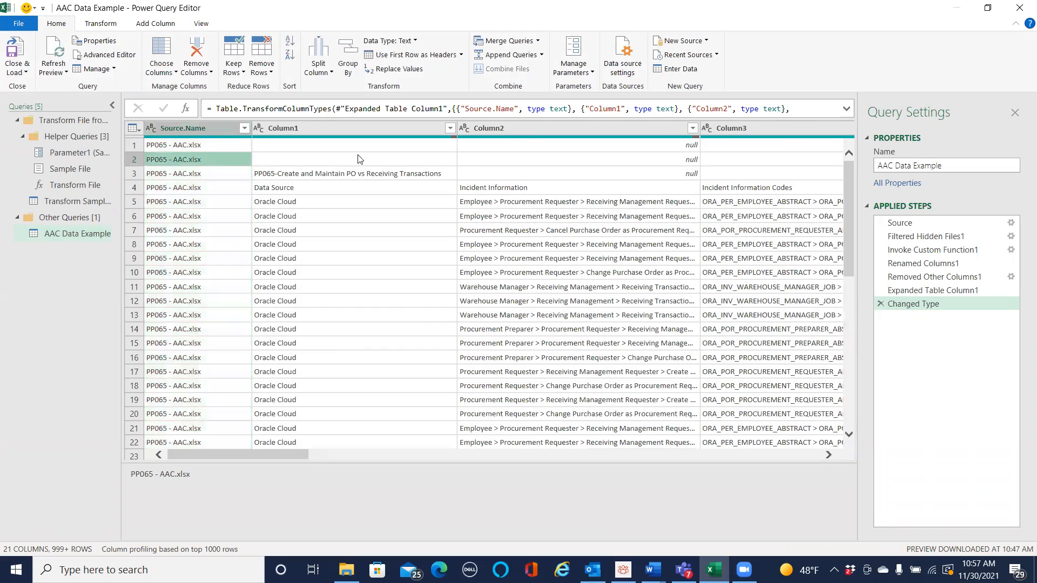
pyautogui.click(670, 161)
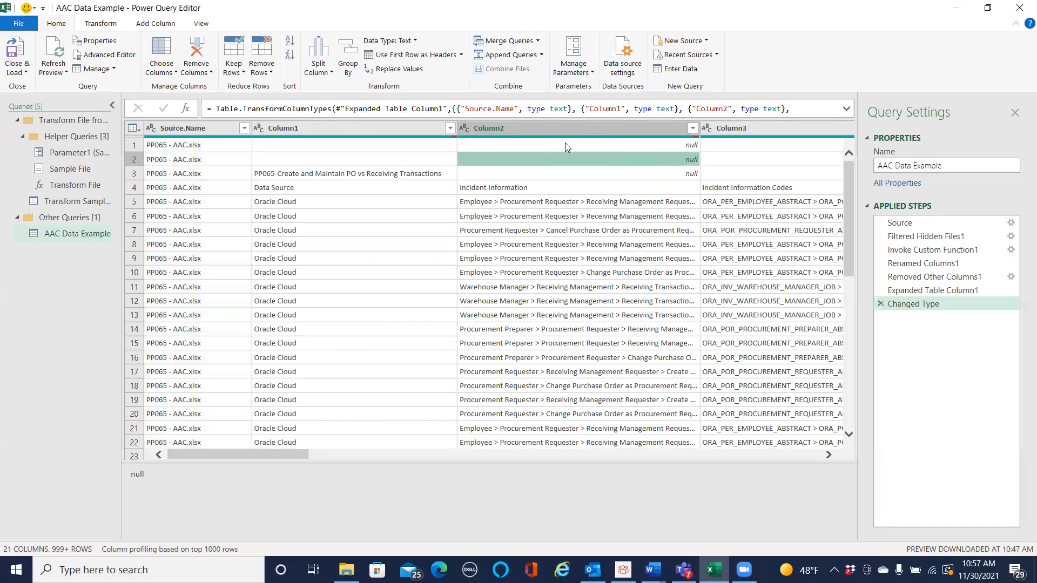
pyautogui.click(743, 145)
pyautogui.click(360, 172)
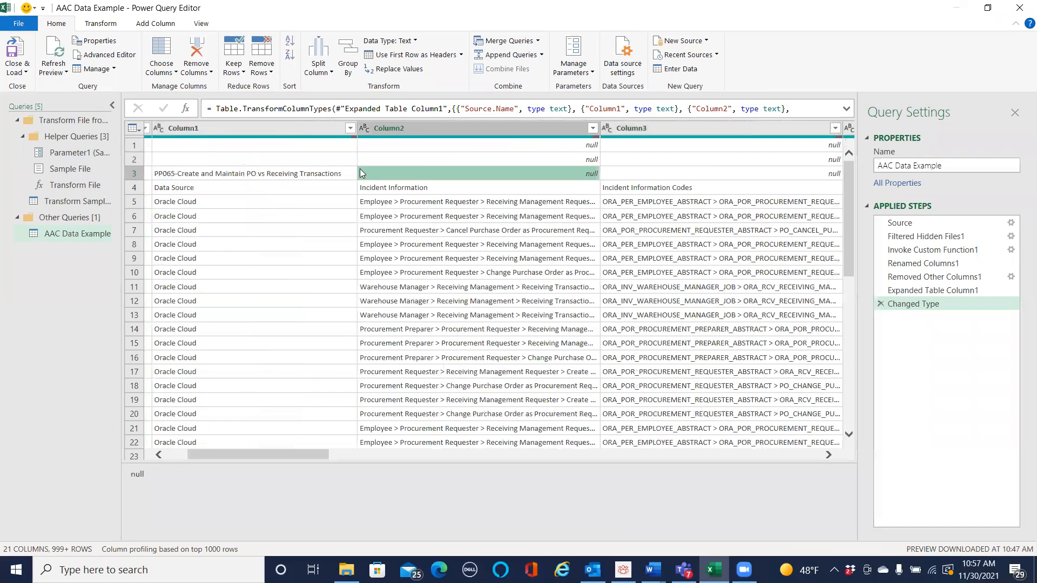
pyautogui.hscroll(-2, 360, 169)
pyautogui.click(201, 143)
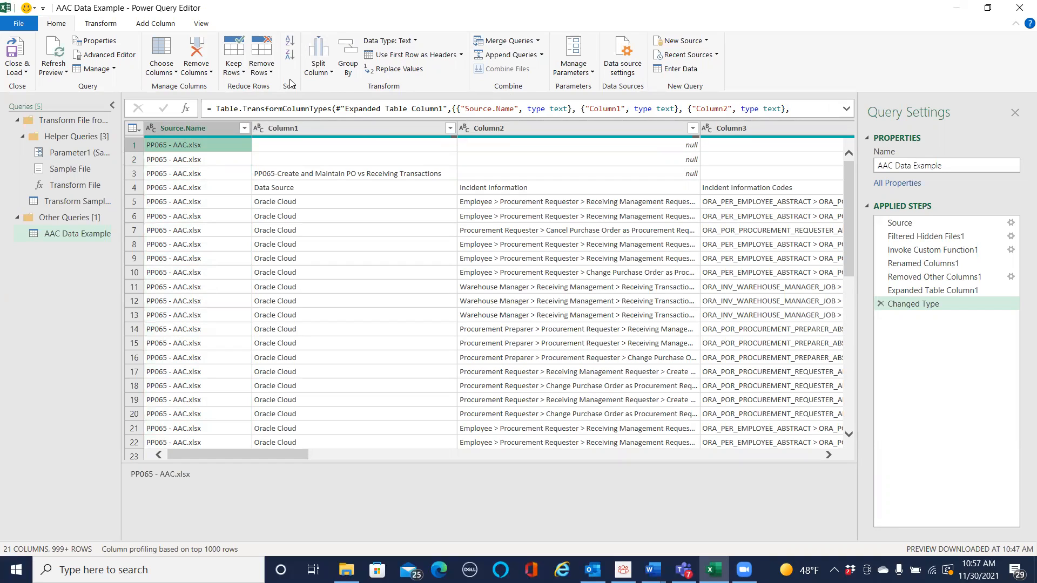
pyautogui.click(262, 66)
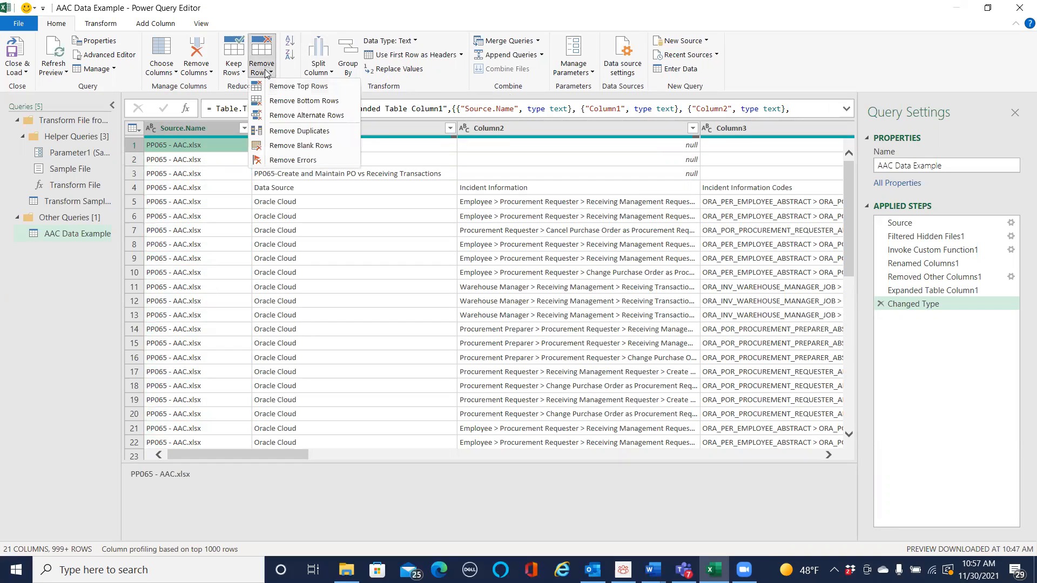
pyautogui.click(286, 92)
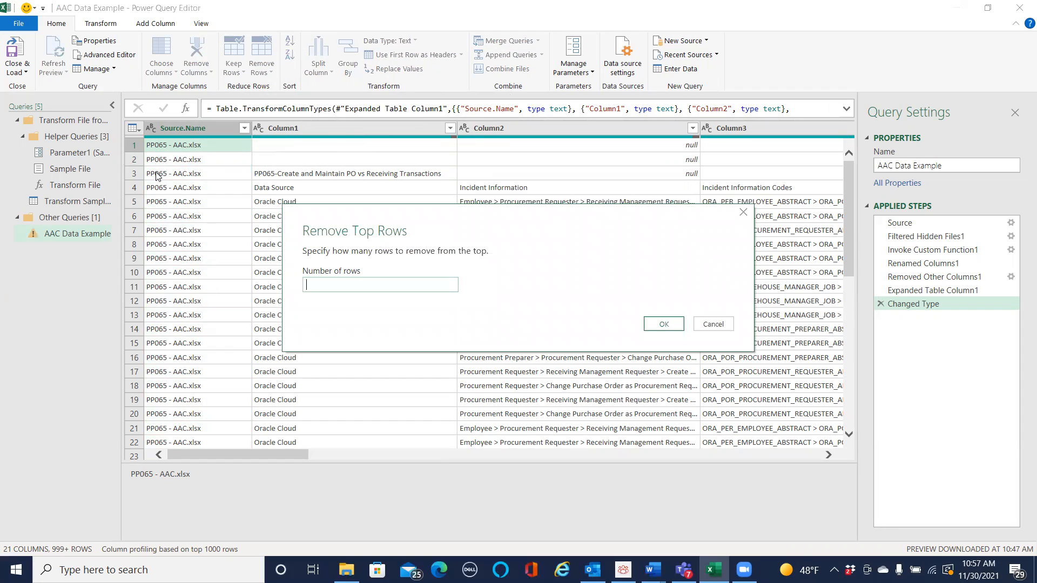
pyautogui.write('3')
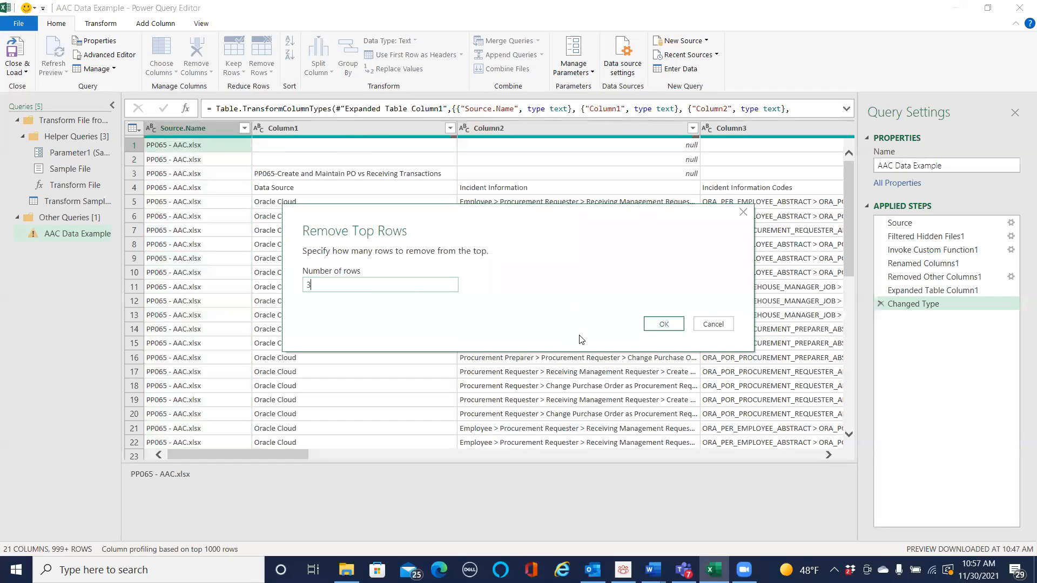
pyautogui.click(665, 324)
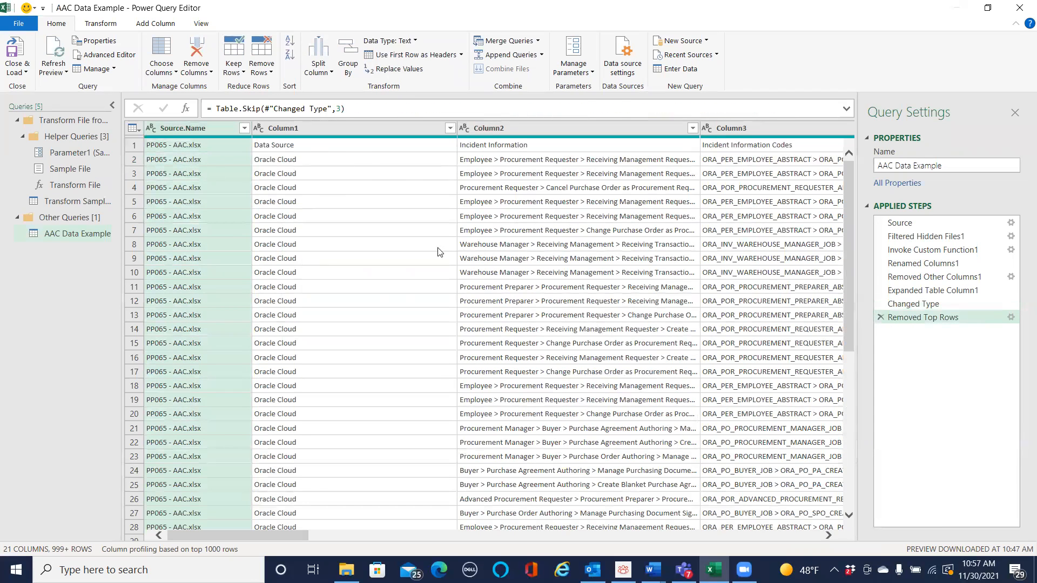
# - Use the first row, beginning with Data Source and Incident Information, as the query's headers and check the rows below
pyautogui.click(278, 147)
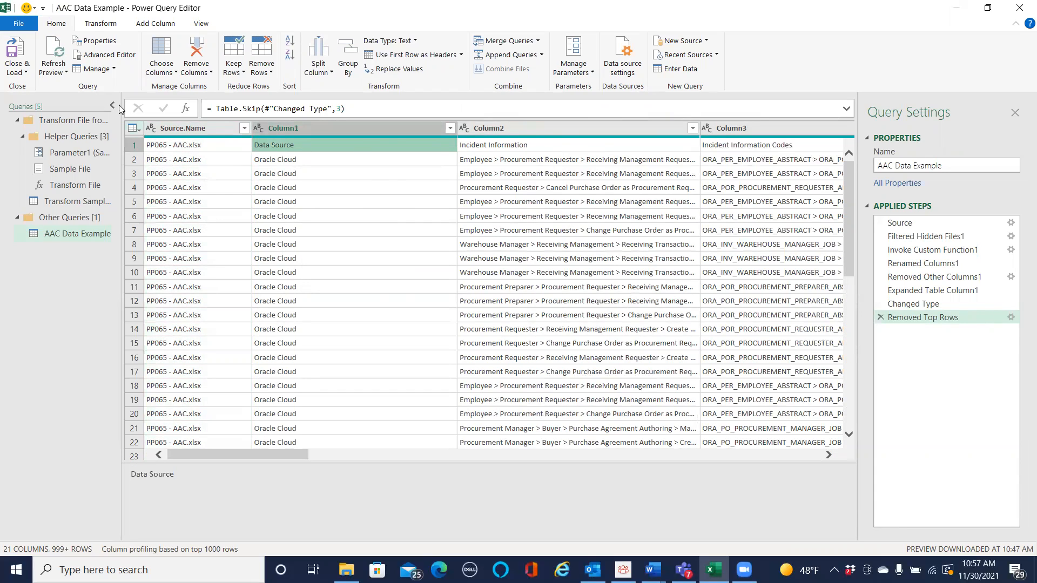
pyautogui.click(97, 21)
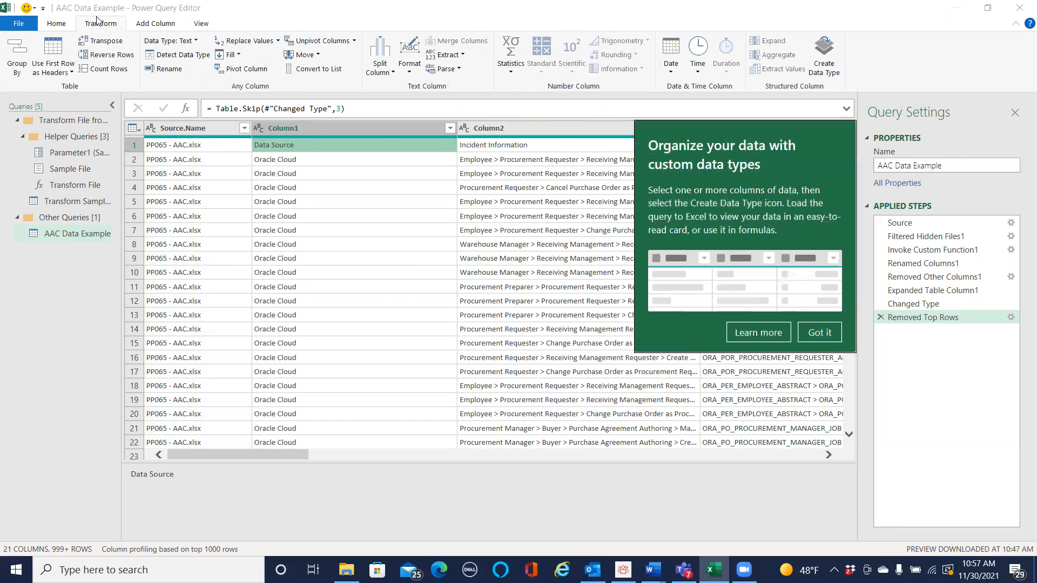
pyautogui.click(55, 69)
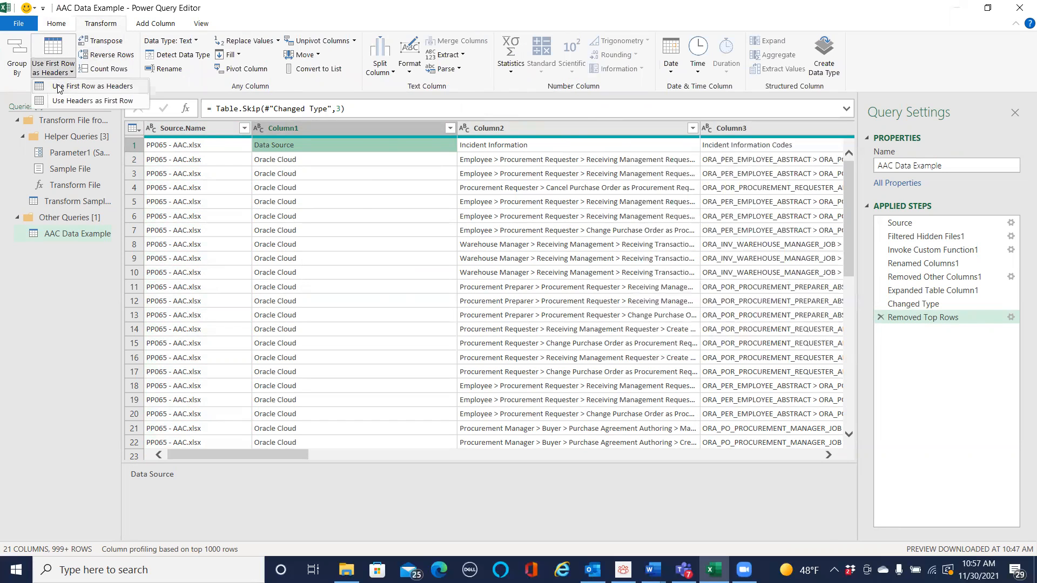
pyautogui.click(58, 88)
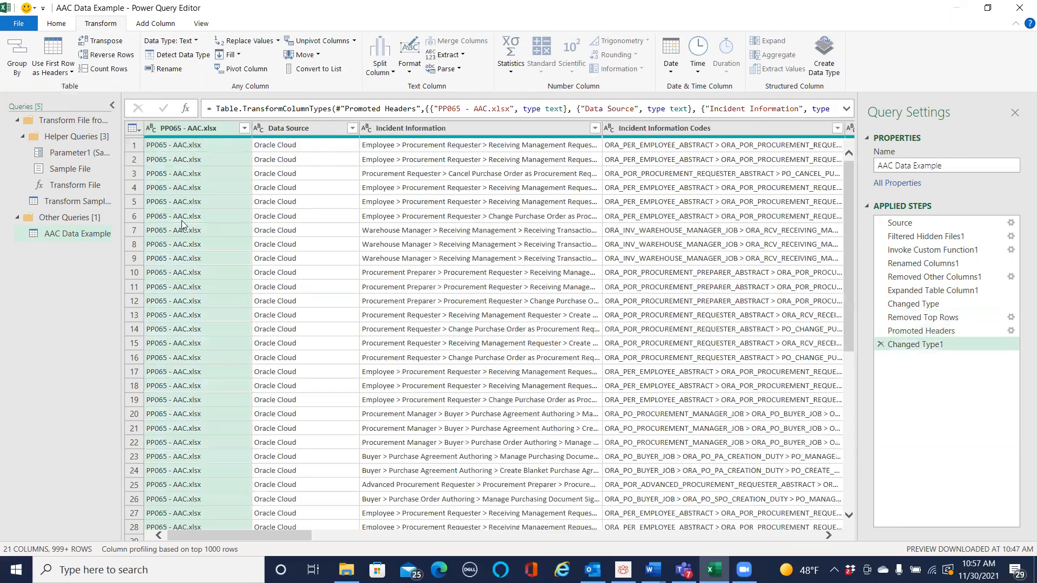
pyautogui.click(291, 217)
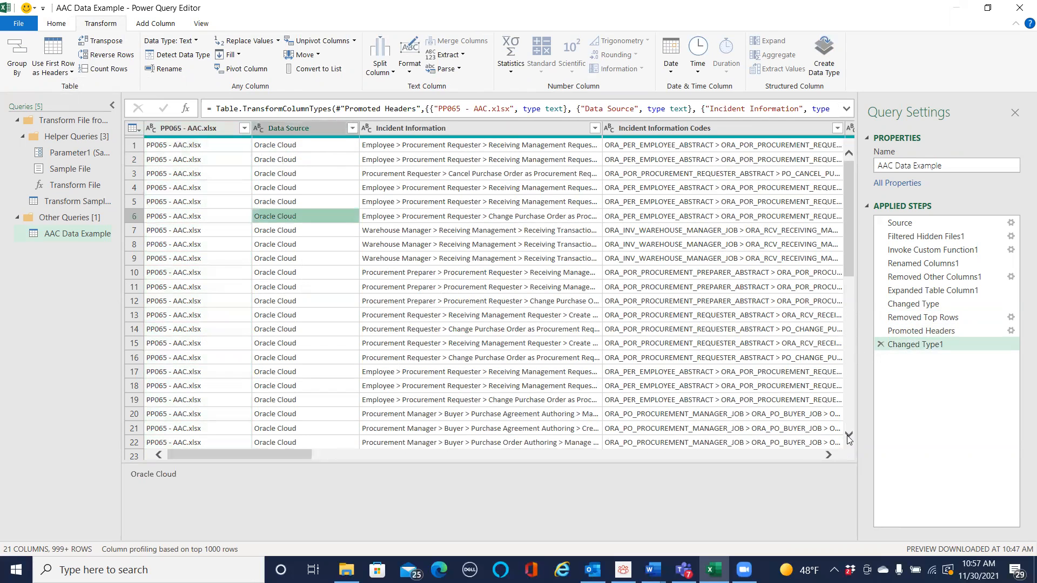
pyautogui.scroll(-4, 849, 439)
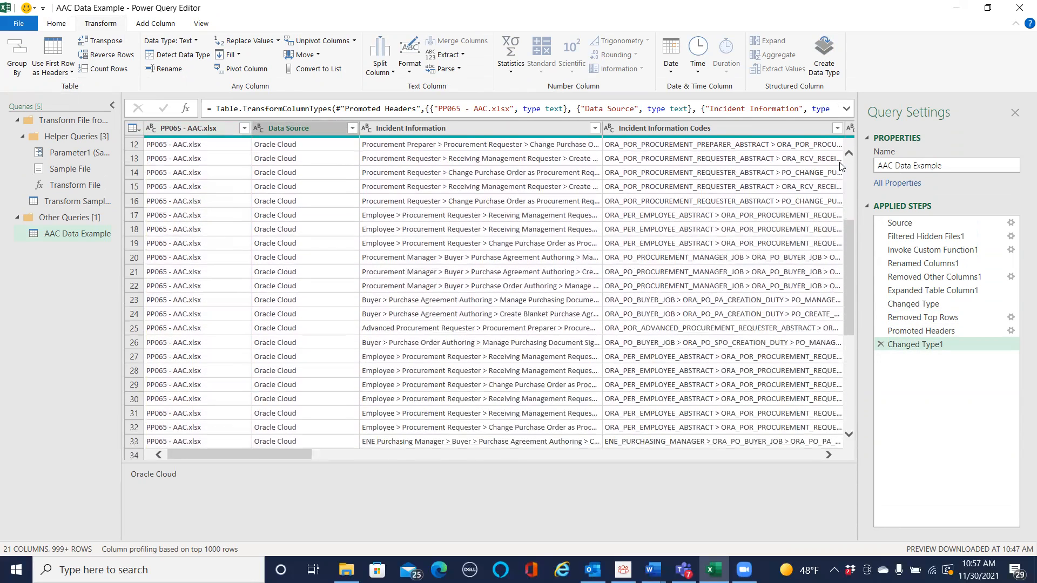
pyautogui.scroll(4, 848, 153)
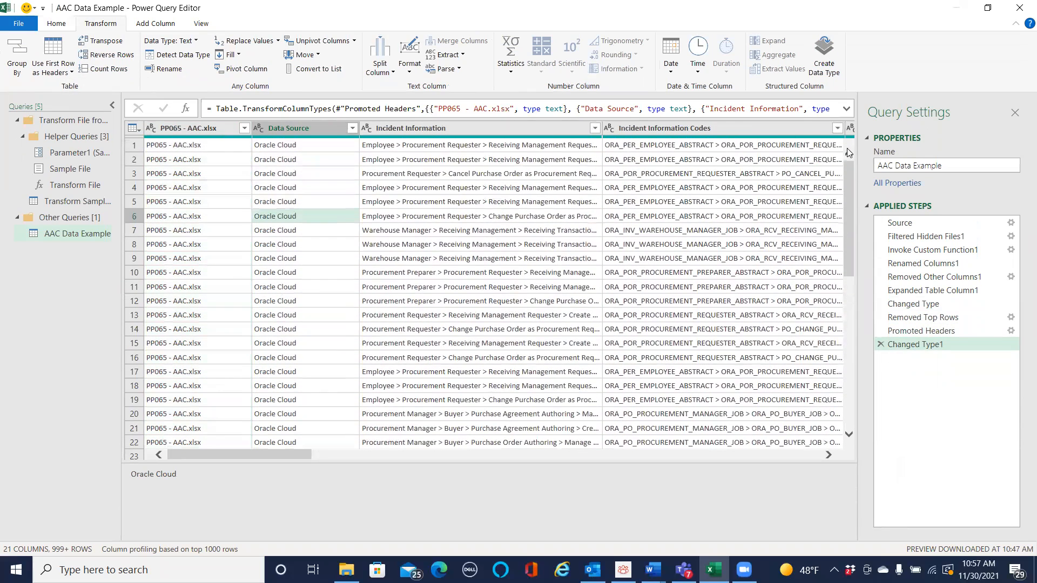
# - Remove the empty columns Grouping Value, Column7, Column11, Column17, Column20 and Column21 from the AAC Data Example query
pyautogui.click(55, 23)
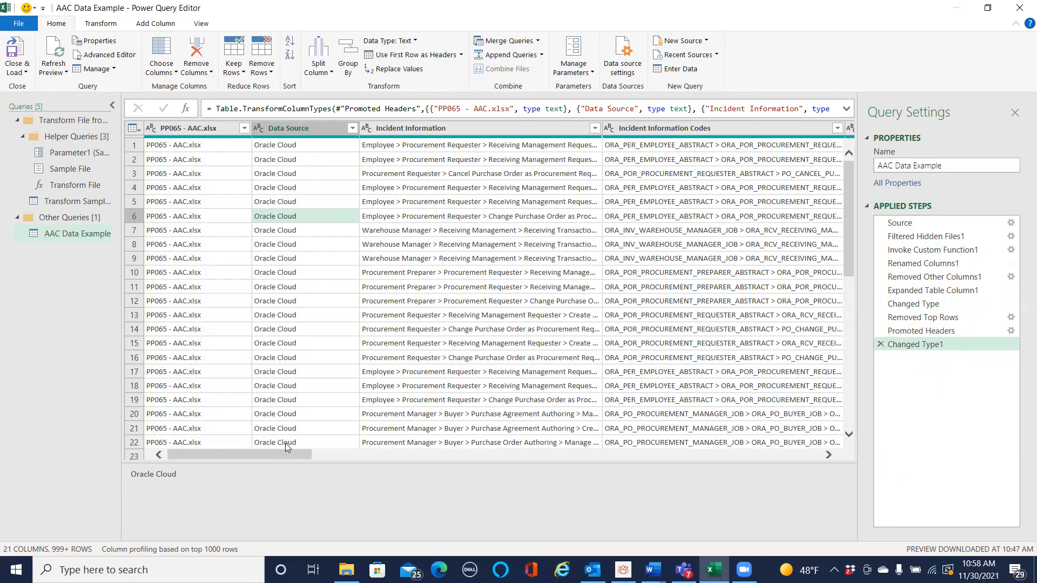
pyautogui.moveTo(274, 452); pyautogui.dragTo(410, 444)
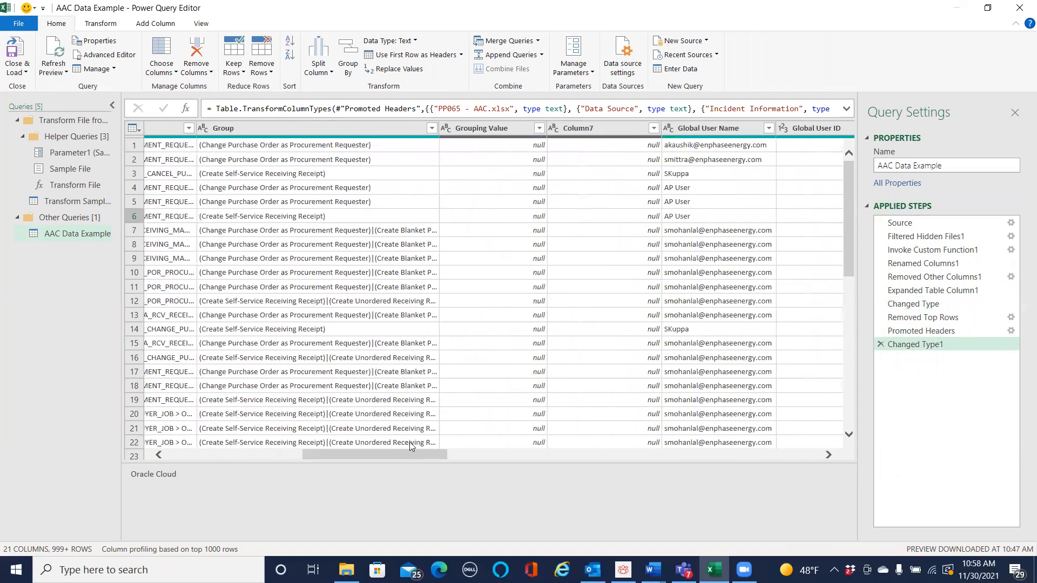
pyautogui.click(490, 128)
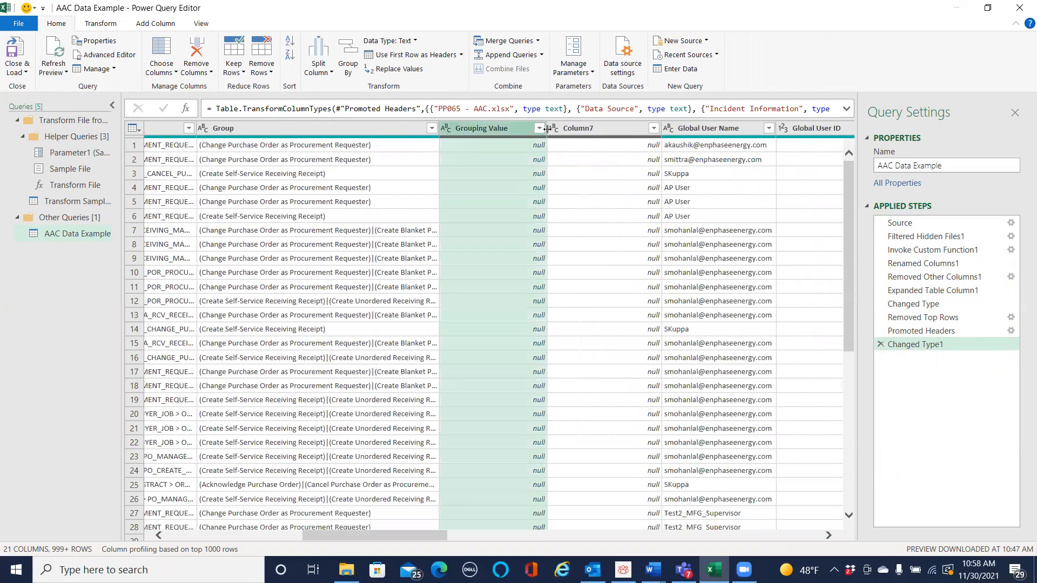
pyautogui.keyDown('ctrl'); pyautogui.click(586, 129); pyautogui.keyUp('ctrl')
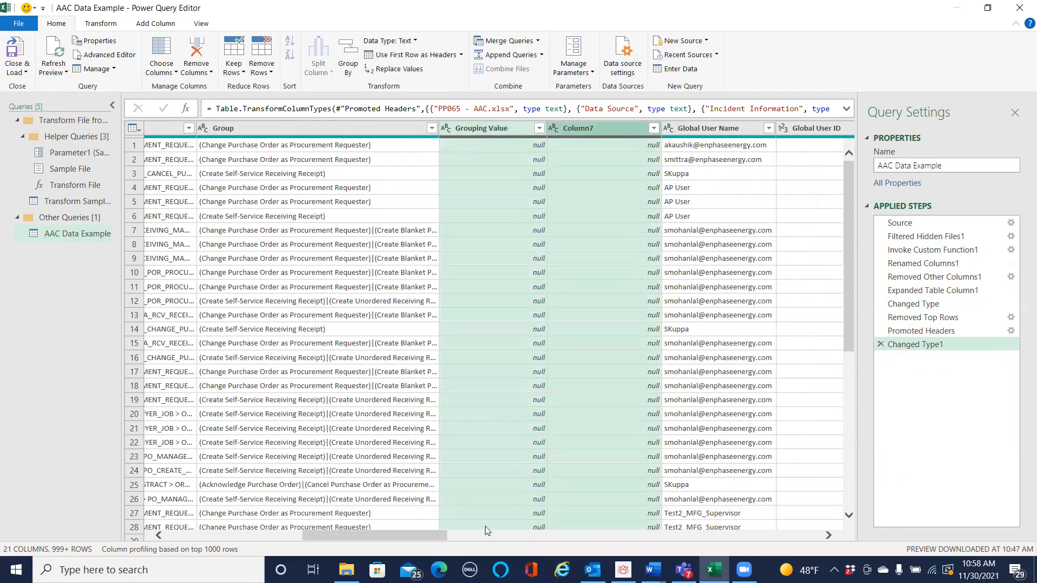
pyautogui.moveTo(421, 536); pyautogui.dragTo(740, 535)
pyautogui.keyDown('ctrl'); pyautogui.click(461, 135); pyautogui.keyUp('ctrl')
pyautogui.keyDown('ctrl'); pyautogui.click(409, 129); pyautogui.keyUp('ctrl')
pyautogui.keyDown('ctrl'); pyautogui.click(671, 132); pyautogui.keyUp('ctrl')
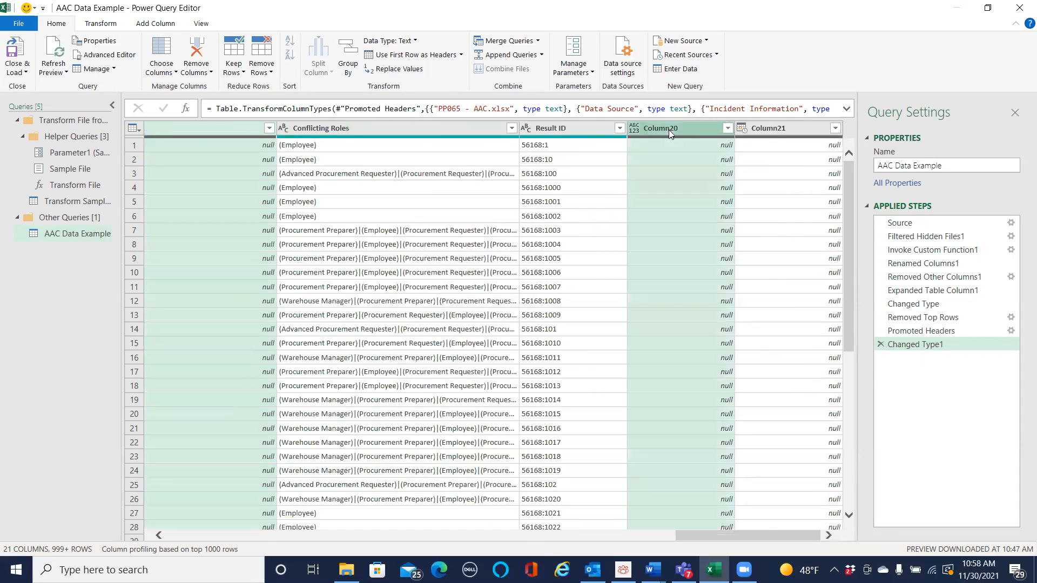
pyautogui.keyDown('ctrl'); pyautogui.click(776, 131); pyautogui.keyUp('ctrl')
pyautogui.click(196, 53)
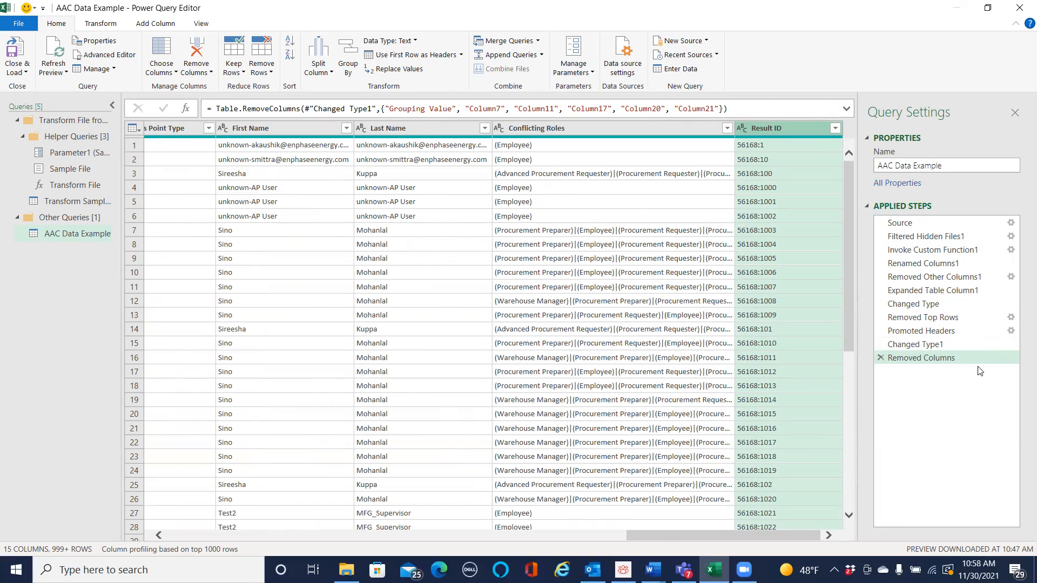
# - Load the cleaned AAC Data Example query into the workbook and apply the plain, unshaded style to the resulting table
pyautogui.moveTo(661, 532); pyautogui.dragTo(194, 518)
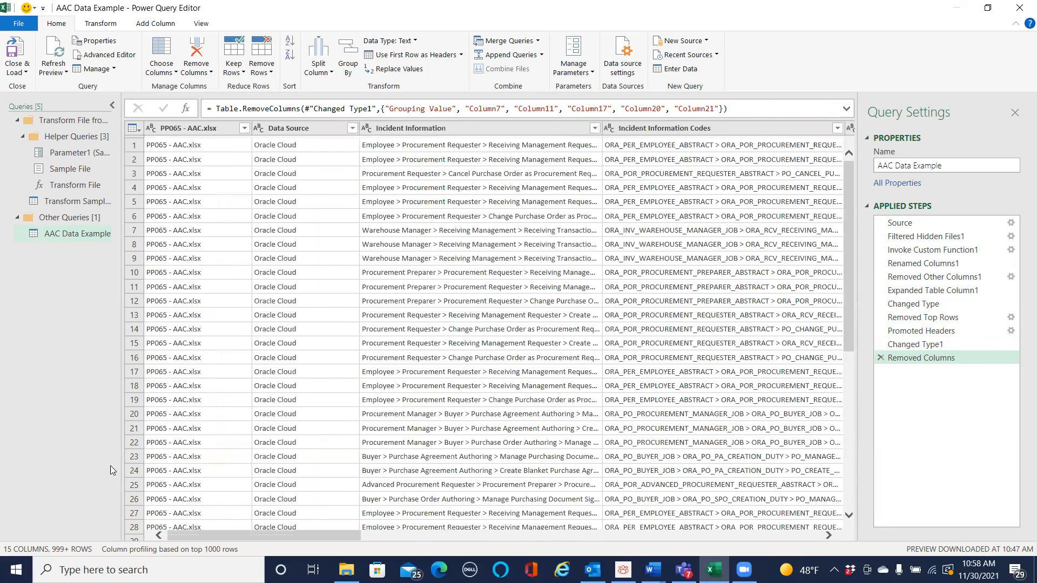
pyautogui.click(285, 245)
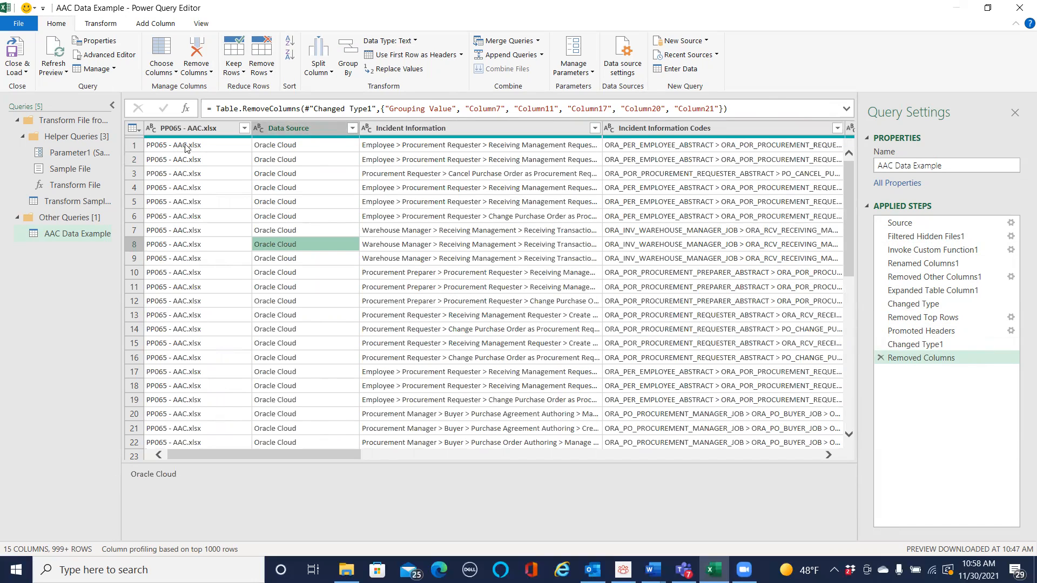
pyautogui.click(16, 49)
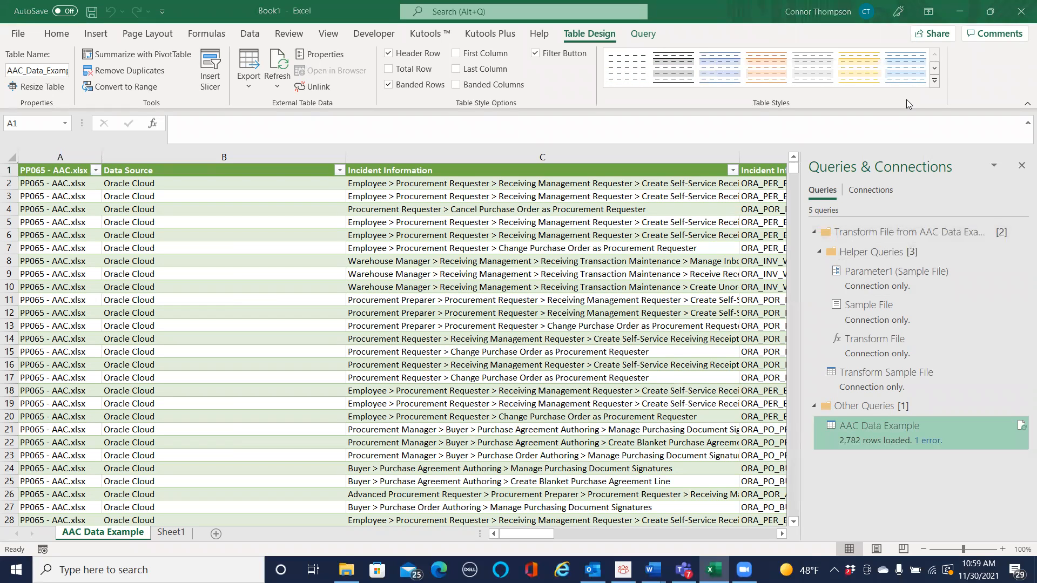
pyautogui.click(627, 67)
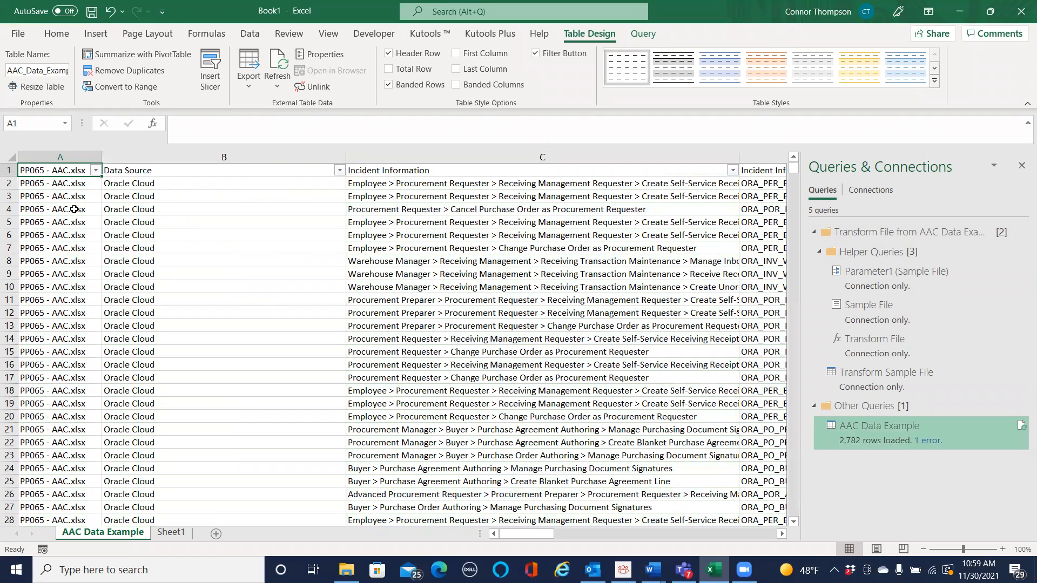
# - Make the table's header row bold, underlined and centred
pyautogui.click(56, 34)
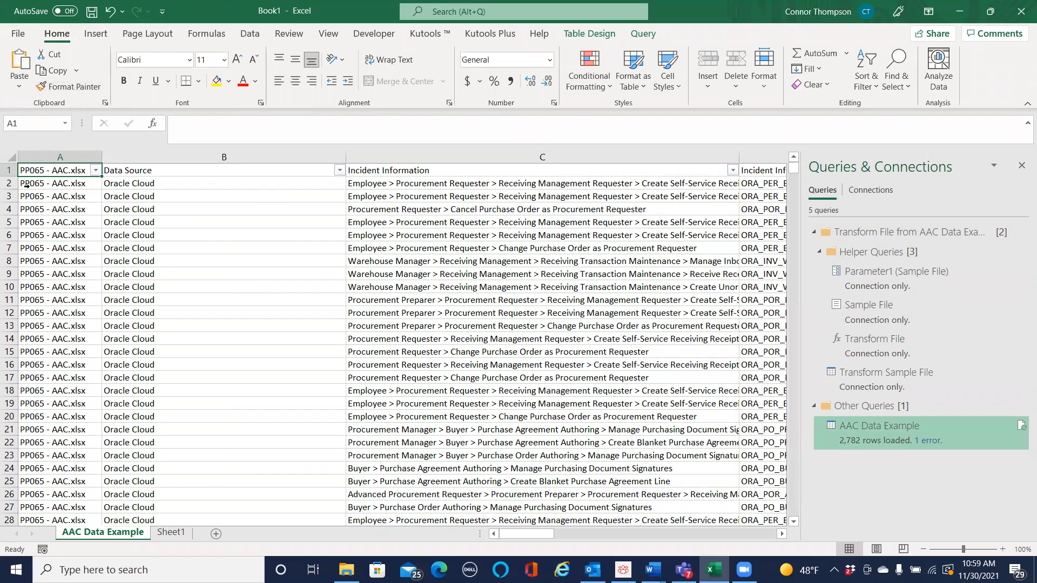
pyautogui.click(9, 169)
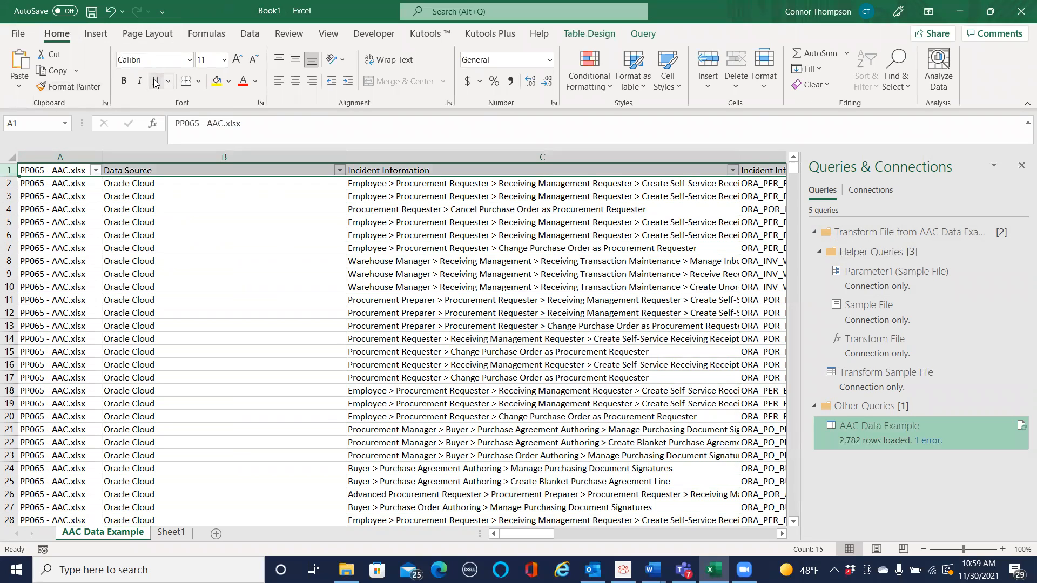
pyautogui.click(123, 81)
pyautogui.click(295, 81)
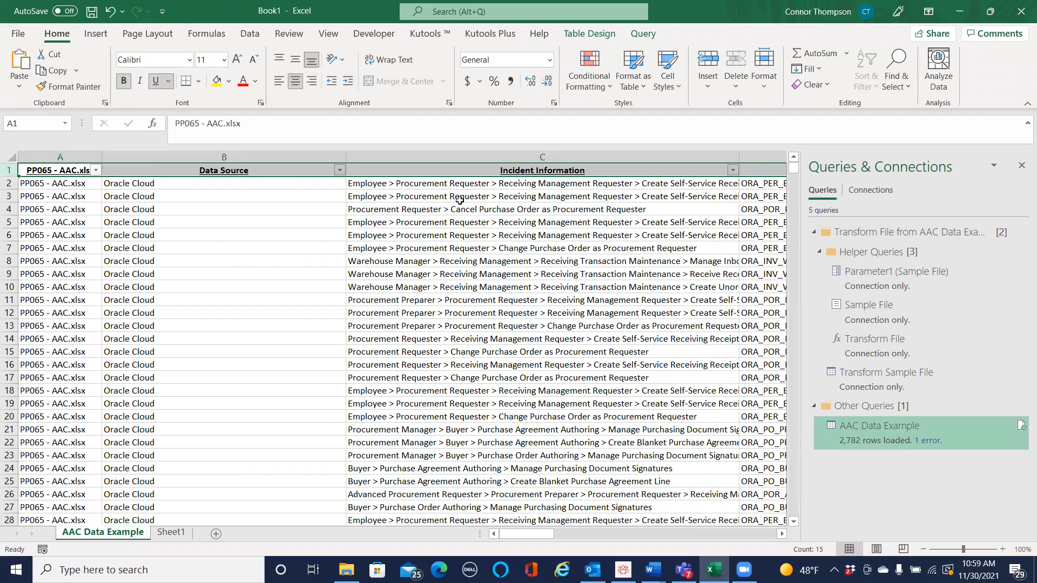
# - Close the Queries & Connections pane and rename the first column's header to Rule ID
pyautogui.click(1021, 165)
pyautogui.doubleClick(60, 171)
pyautogui.moveTo(101, 172); pyautogui.dragTo(8, 170)
pyautogui.write('Rule ID')
pyautogui.click(81, 232)
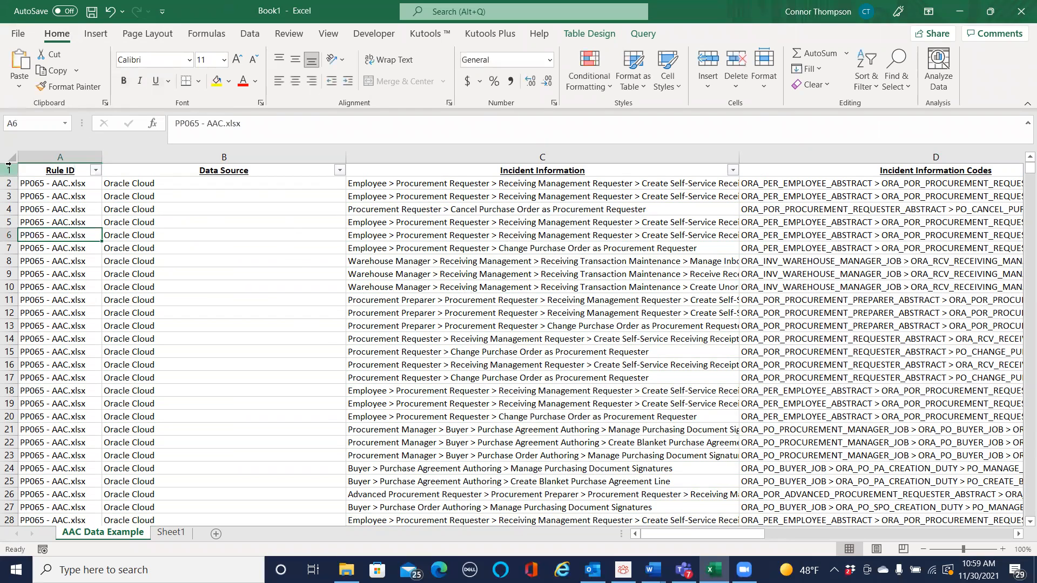
# - Filter the Rule ID column to show only the PP067 - AAC.xlsx rows
pyautogui.click(96, 171)
pyautogui.click(51, 329)
pyautogui.click(52, 341)
pyautogui.click(51, 341)
pyautogui.click(53, 354)
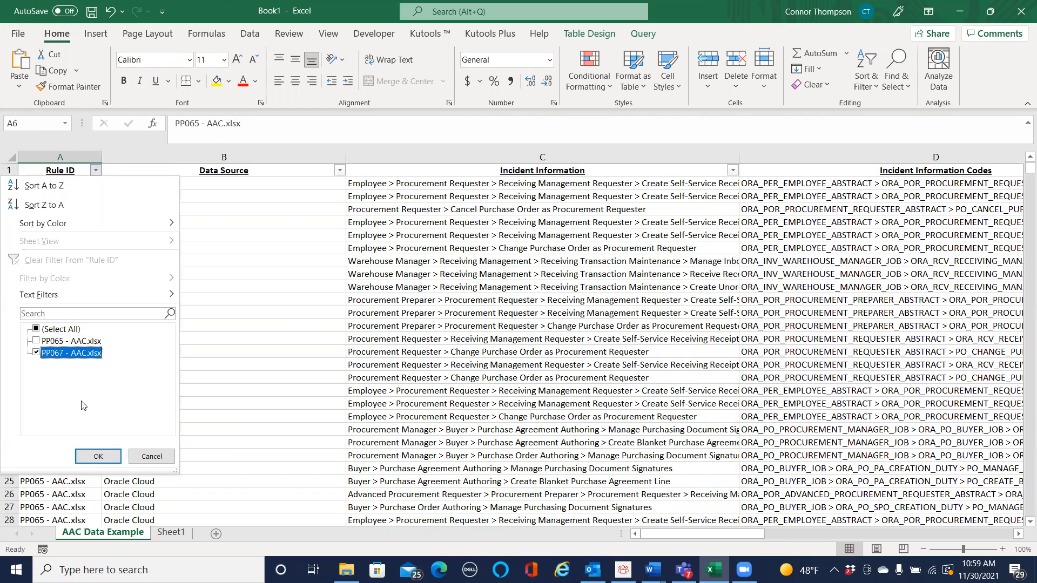
pyautogui.click(98, 457)
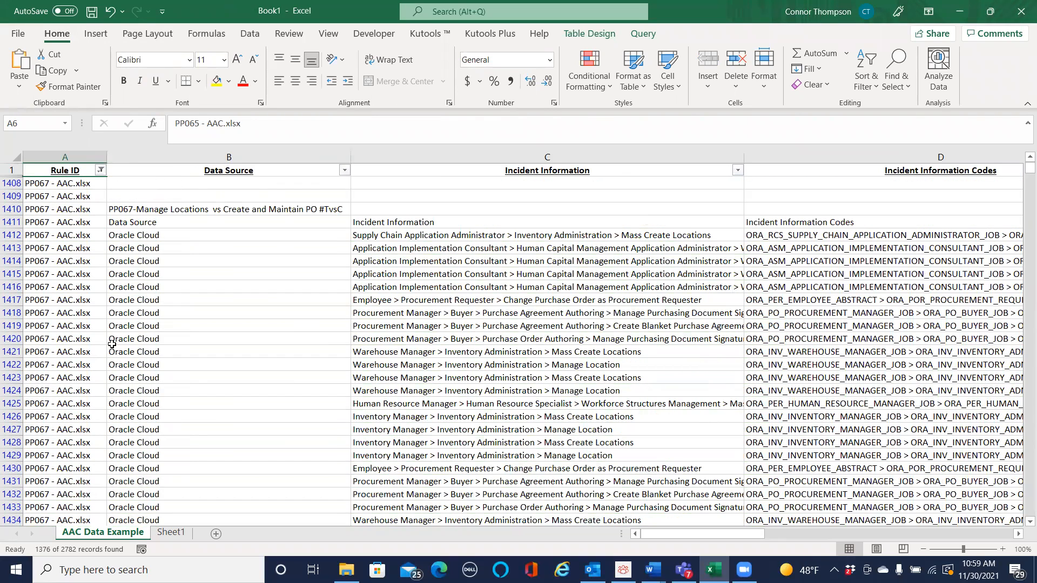
# - Delete the three surplus rows 1408 to 1410 and the repeated header row at the start of the PP067 data
pyautogui.click(43, 184)
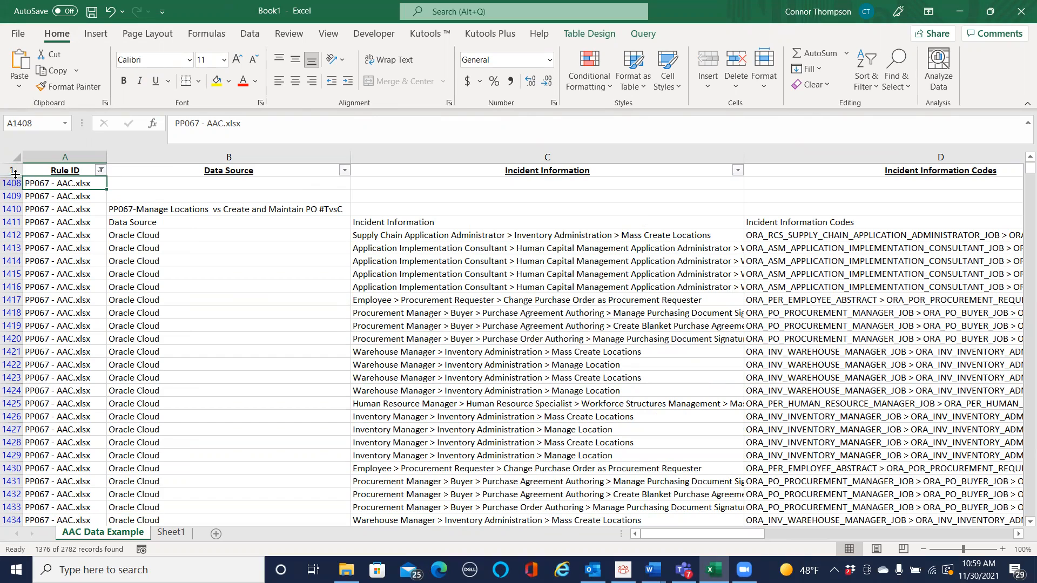
pyautogui.moveTo(8, 184); pyautogui.dragTo(6, 212)
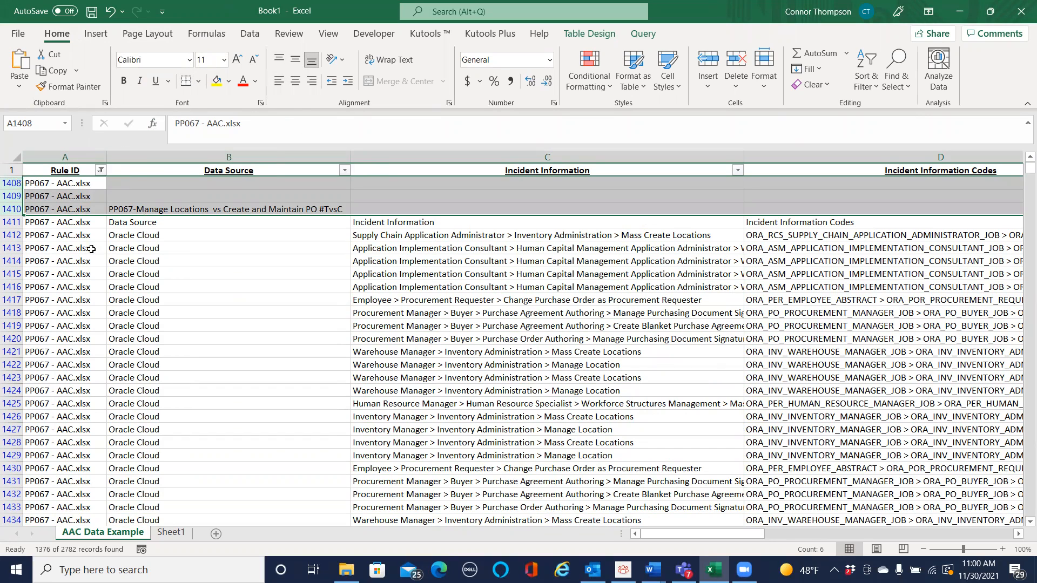
pyautogui.click(740, 61)
pyautogui.click(160, 247)
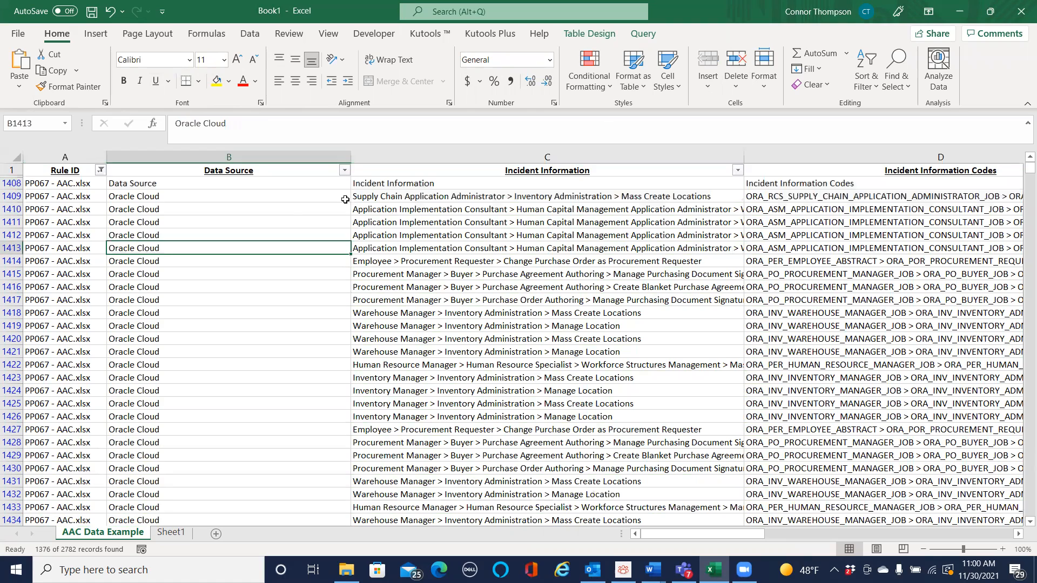
pyautogui.click(12, 183)
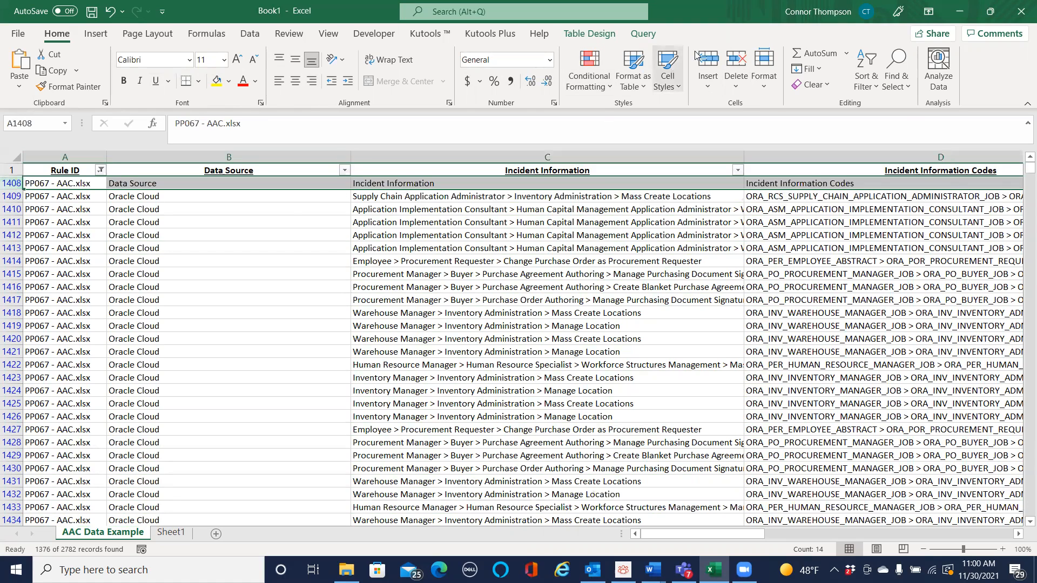
pyautogui.click(736, 61)
pyautogui.click(140, 222)
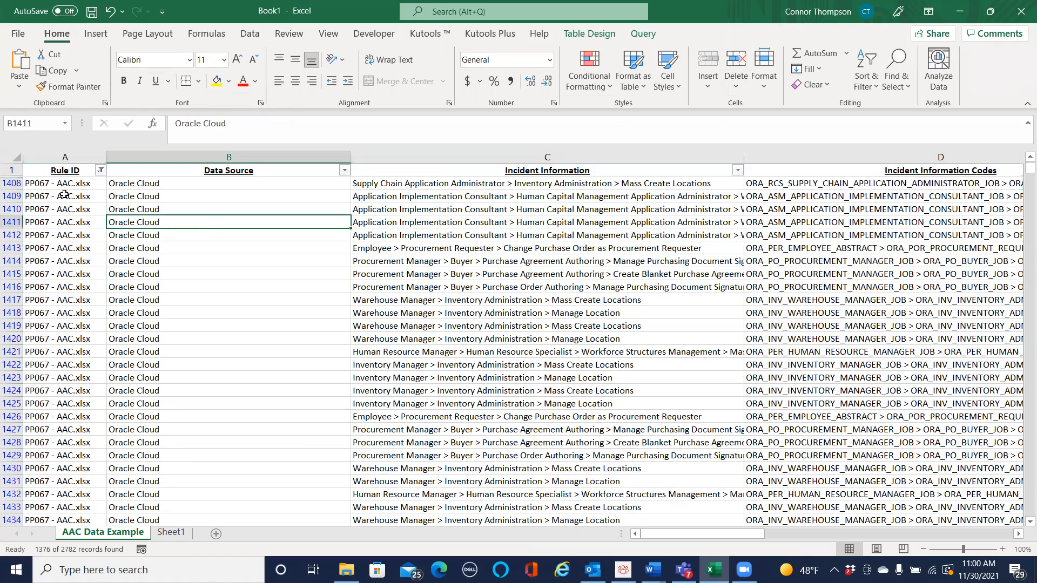
# - Clear the filter from the Rule ID column and look over the full combined table
pyautogui.click(101, 170)
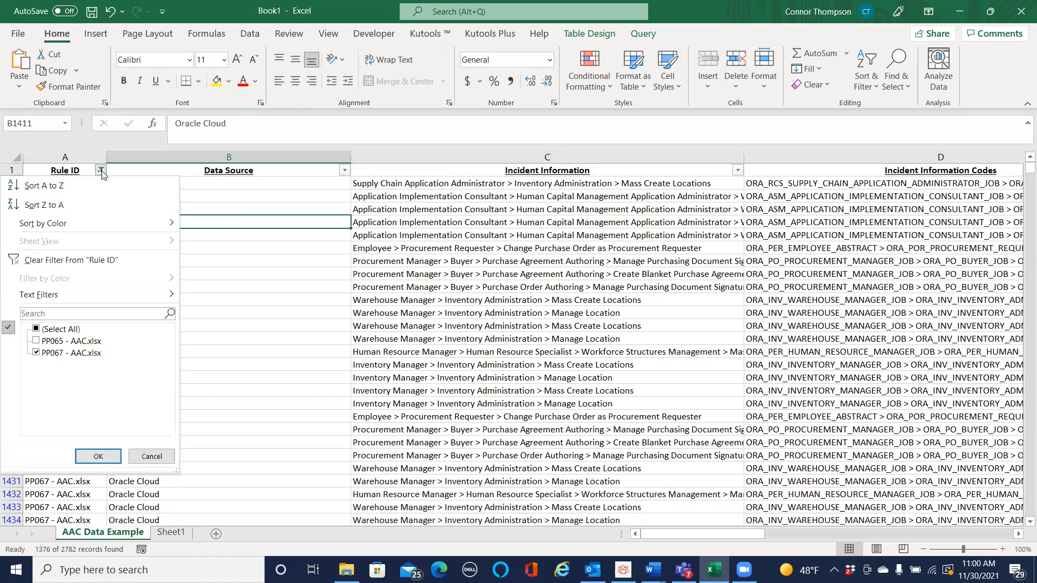
pyautogui.click(71, 262)
pyautogui.scroll(-3, 715, 278)
pyautogui.scroll(20, 714, 278)
pyautogui.hscroll(7, 269, 157)
pyautogui.hscroll(-7, 268, 157)
pyautogui.rightClick(252, 290)
pyautogui.press('Escape')
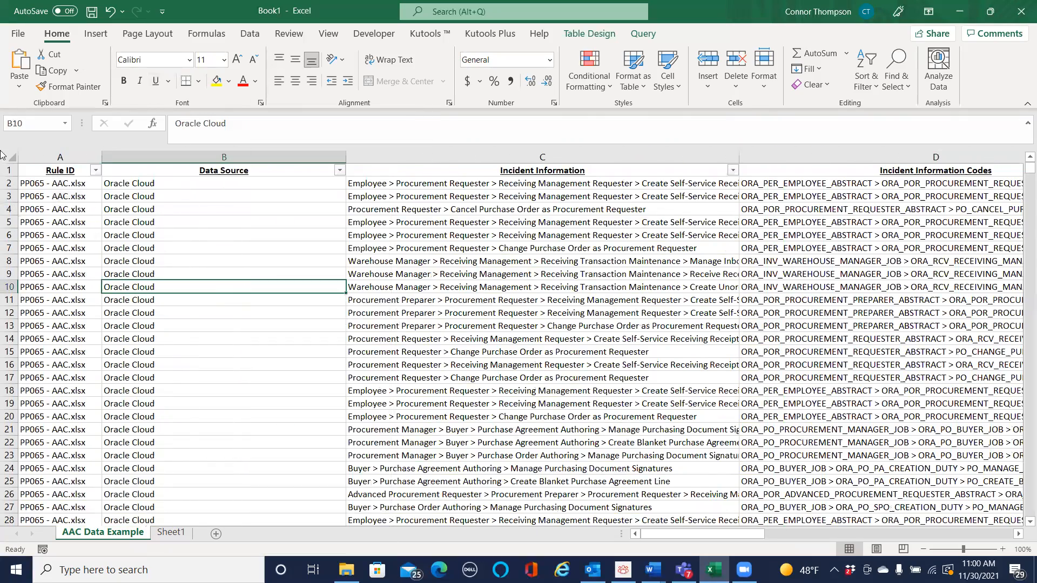
pyautogui.click(12, 156)
pyautogui.click(30, 82)
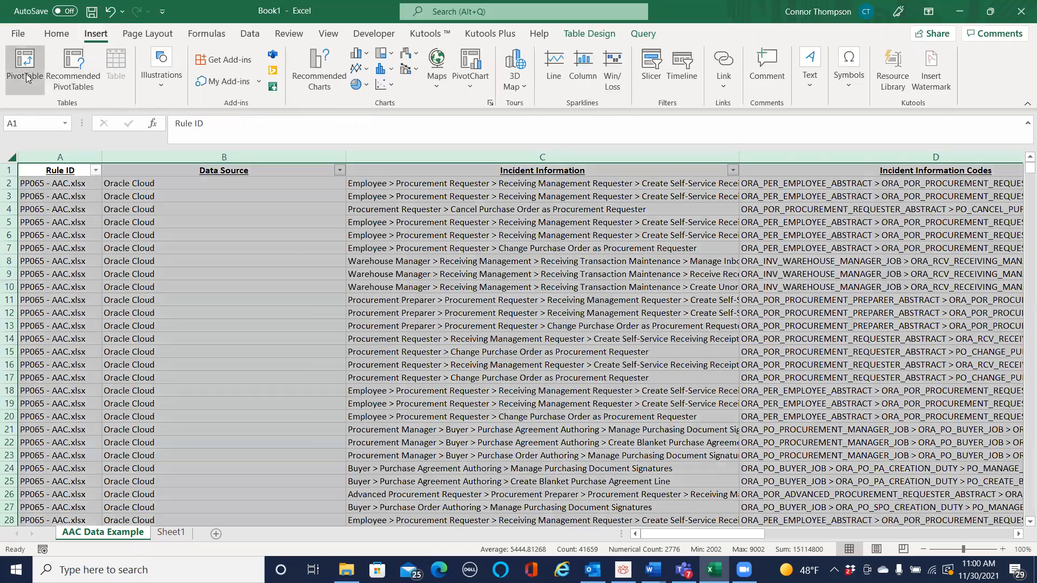
pyautogui.click(591, 263)
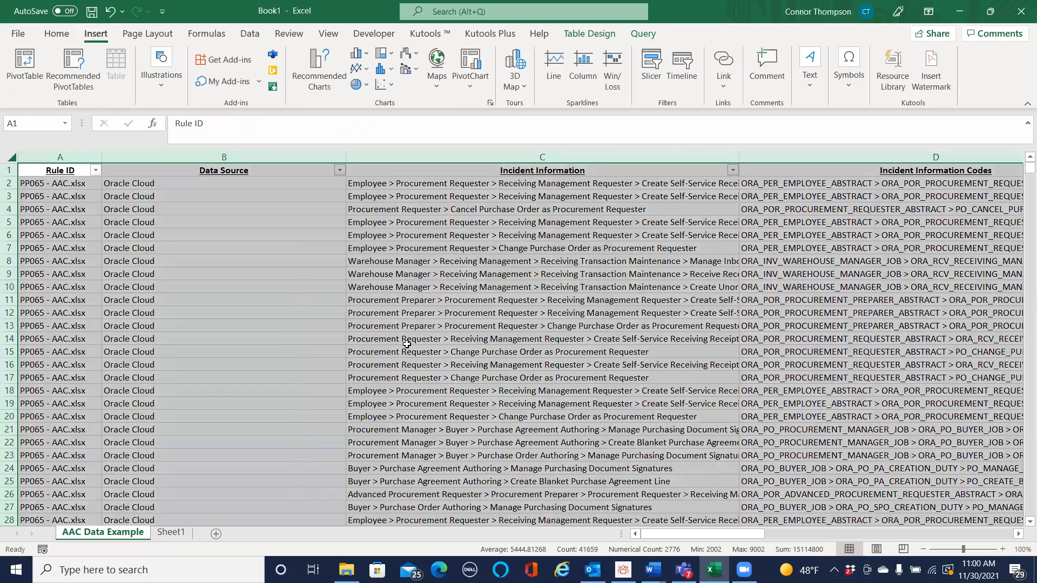
pyautogui.click(578, 338)
# - Open the source workbook PP065 - AAC from the AAC Data Example folder, compare its layout with the combined table and close it
pyautogui.scroll(-18, 577, 334)
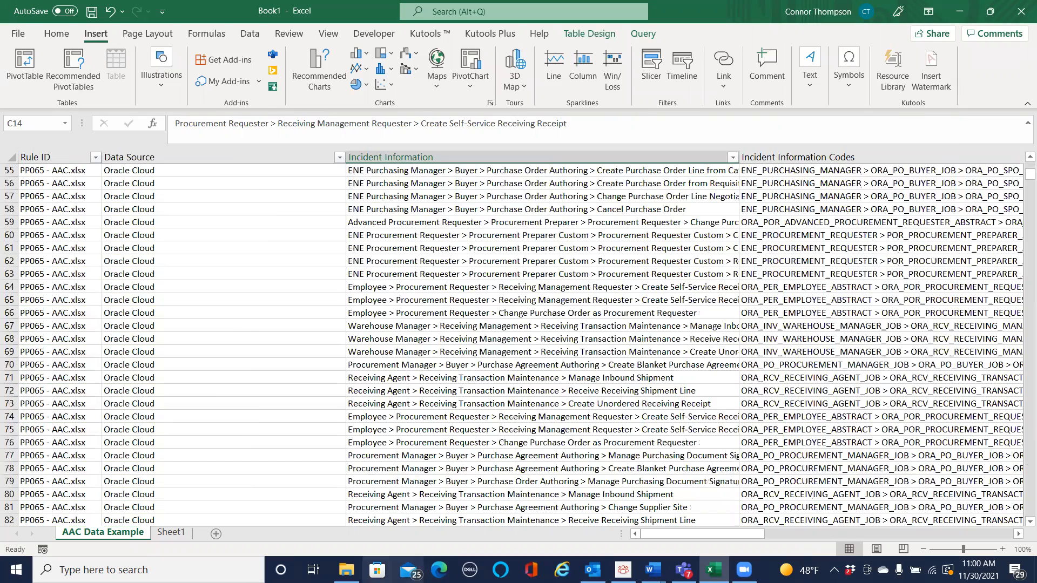
pyautogui.click(346, 570)
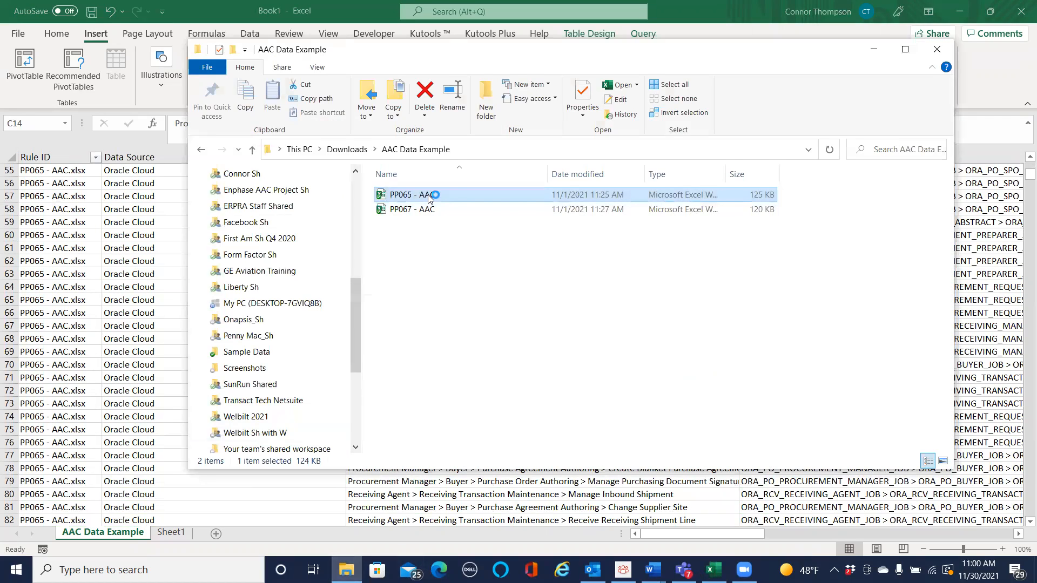
pyautogui.hotkey('alt', 'Tab')
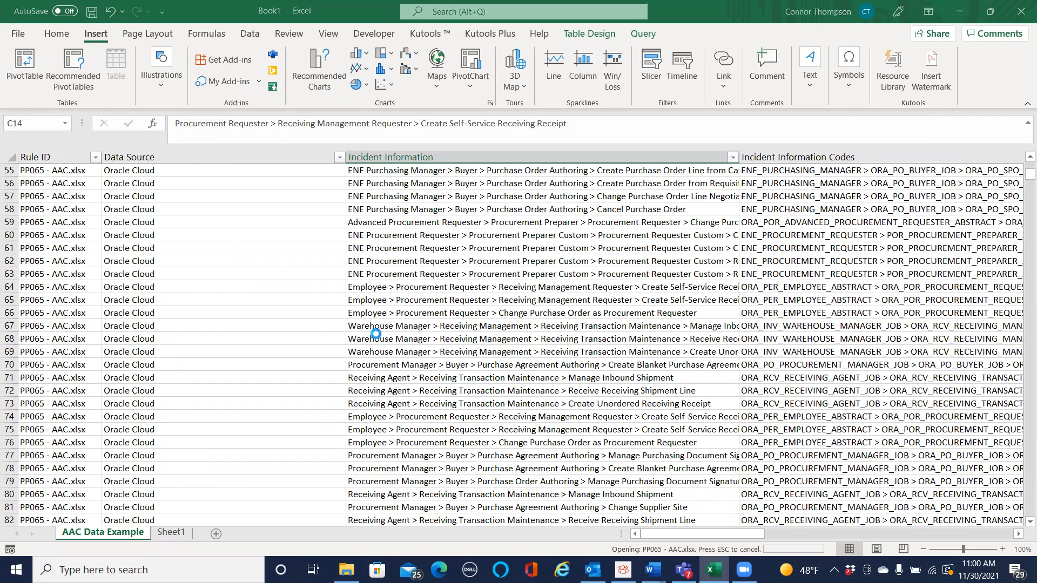
pyautogui.scroll(-9, 208, 293)
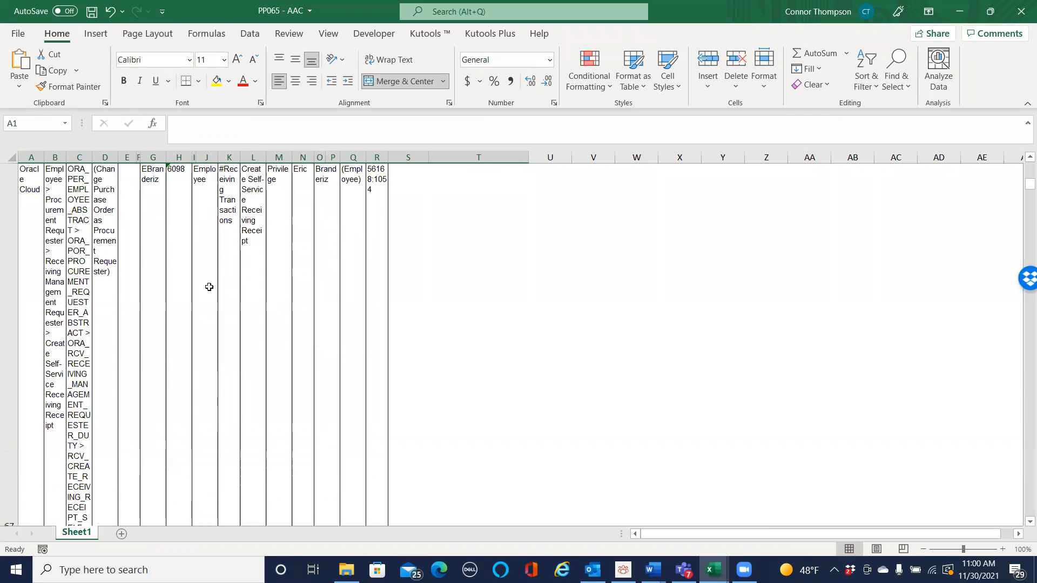
pyautogui.click(1021, 14)
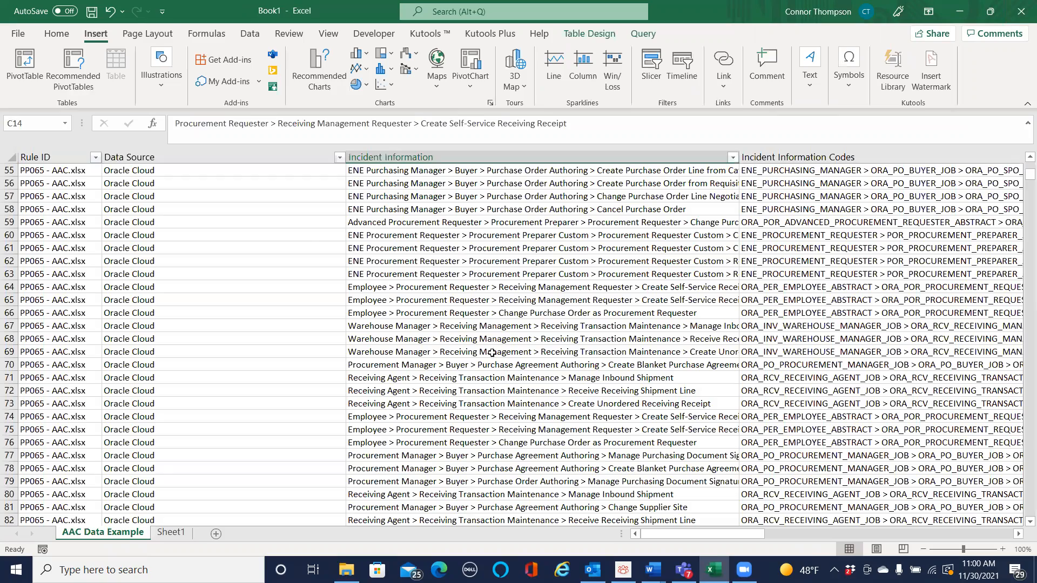
pyautogui.click(108, 231)
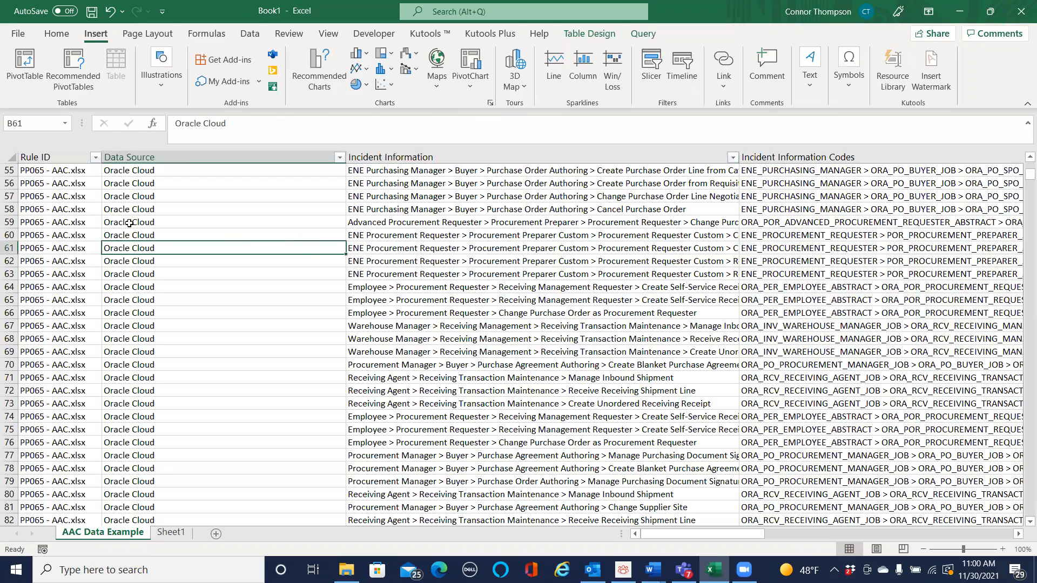
pyautogui.scroll(15, 109, 229)
pyautogui.scroll(3, 109, 229)
pyautogui.click(86, 209)
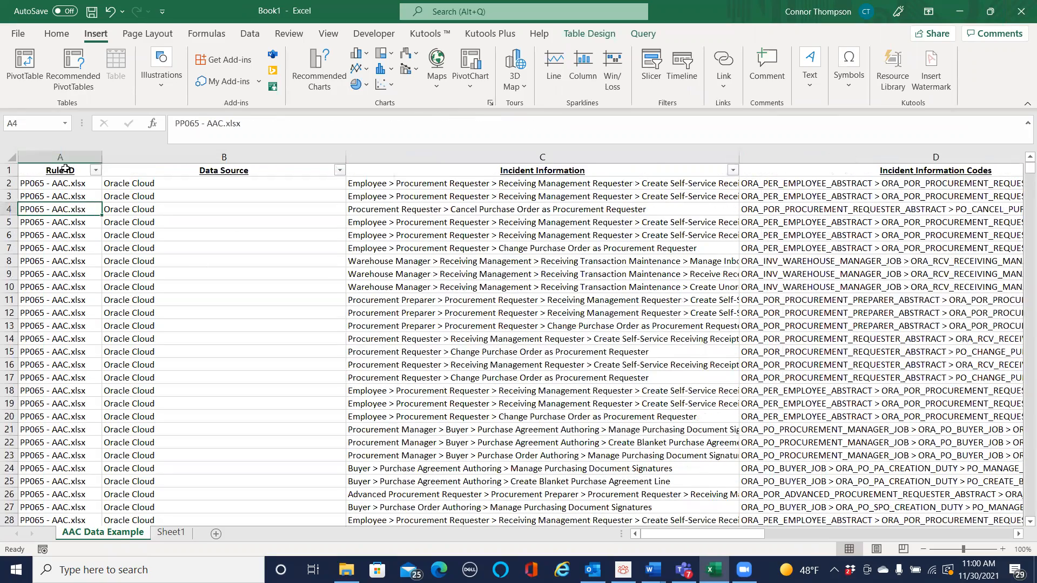
pyautogui.click(63, 182)
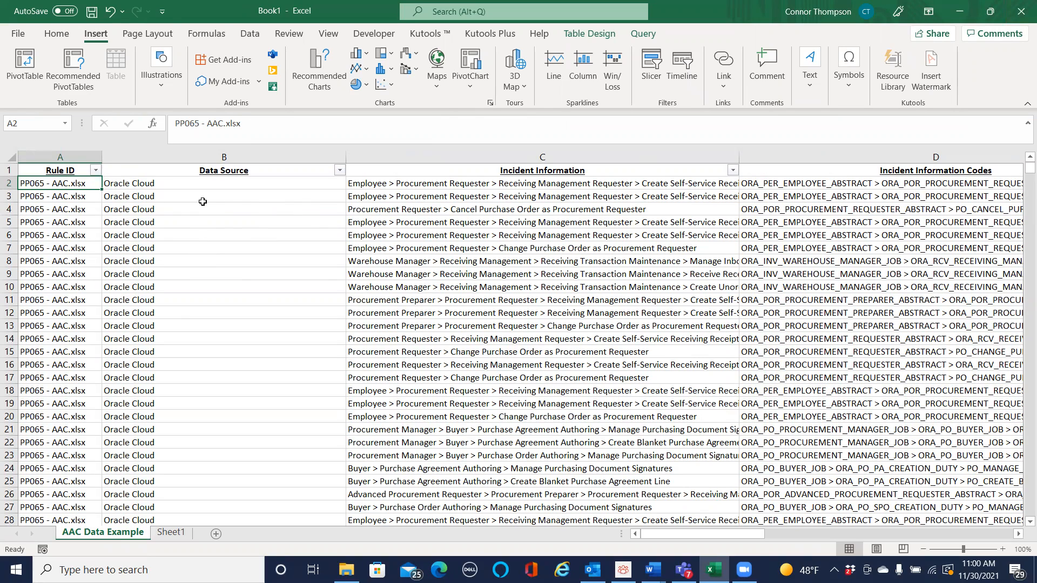
pyautogui.click(56, 34)
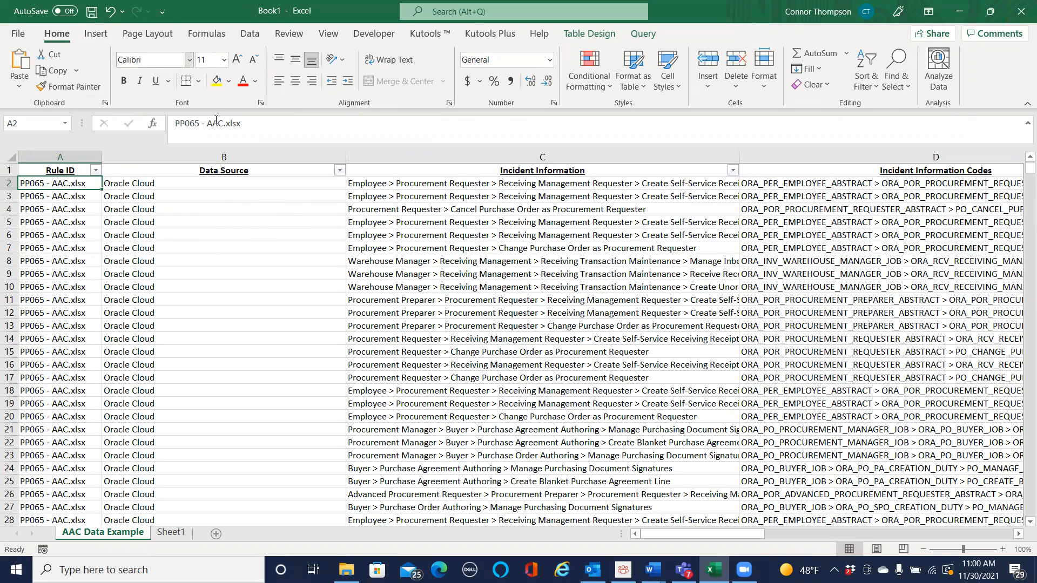
# - Switch to File Explorer and open the AAC Data folder inside Downloads
pyautogui.click(346, 570)
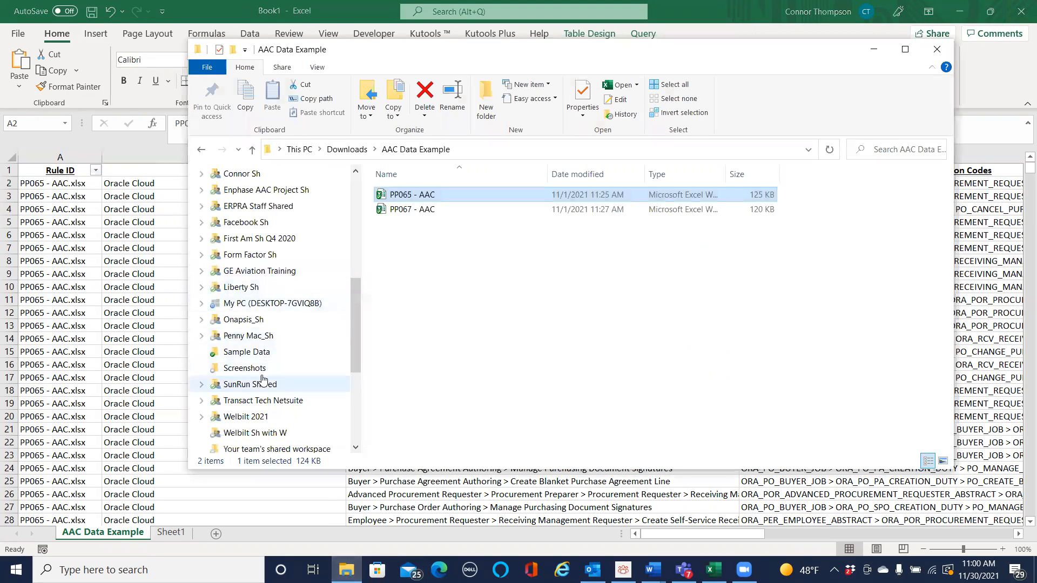
pyautogui.scroll(-5, 262, 375)
pyautogui.click(248, 348)
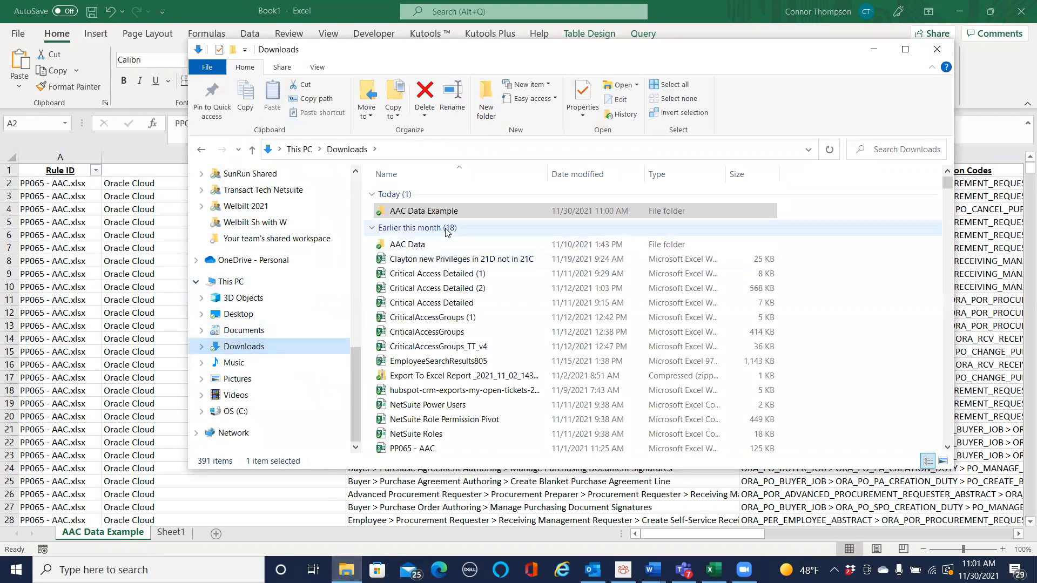
pyautogui.doubleClick(440, 250)
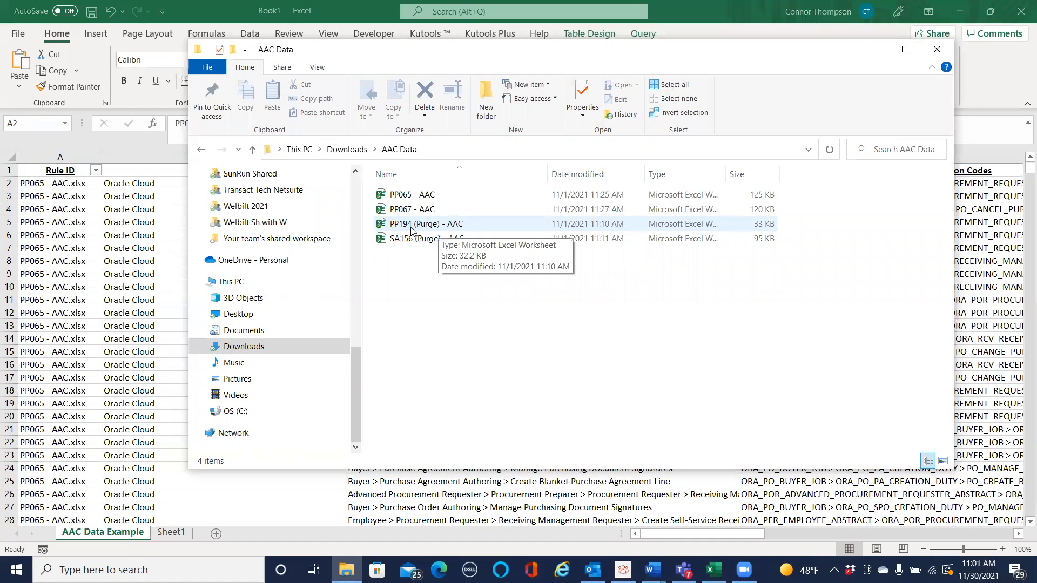
# - Copy the PP194 (Purge) - AAC workbook into the AAC Data Example folder
pyautogui.click(427, 226)
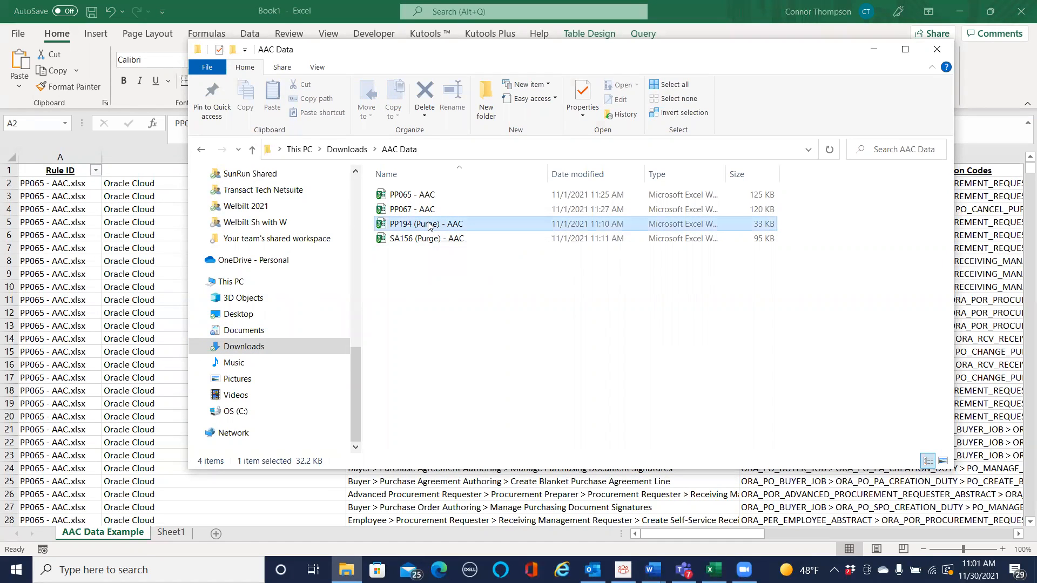
pyautogui.rightClick(428, 226)
pyautogui.click(393, 111)
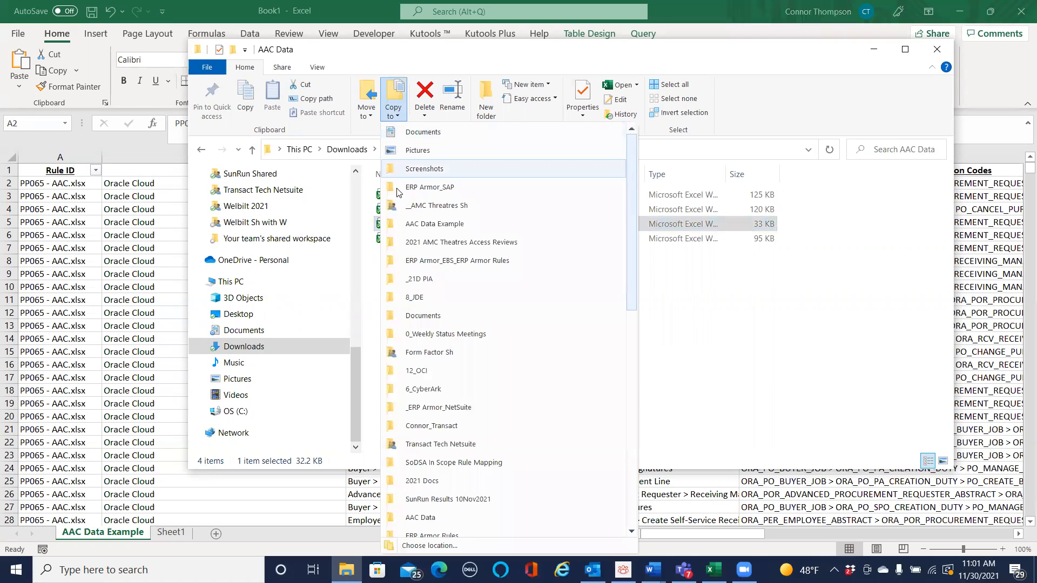
pyautogui.scroll(-3, 463, 462)
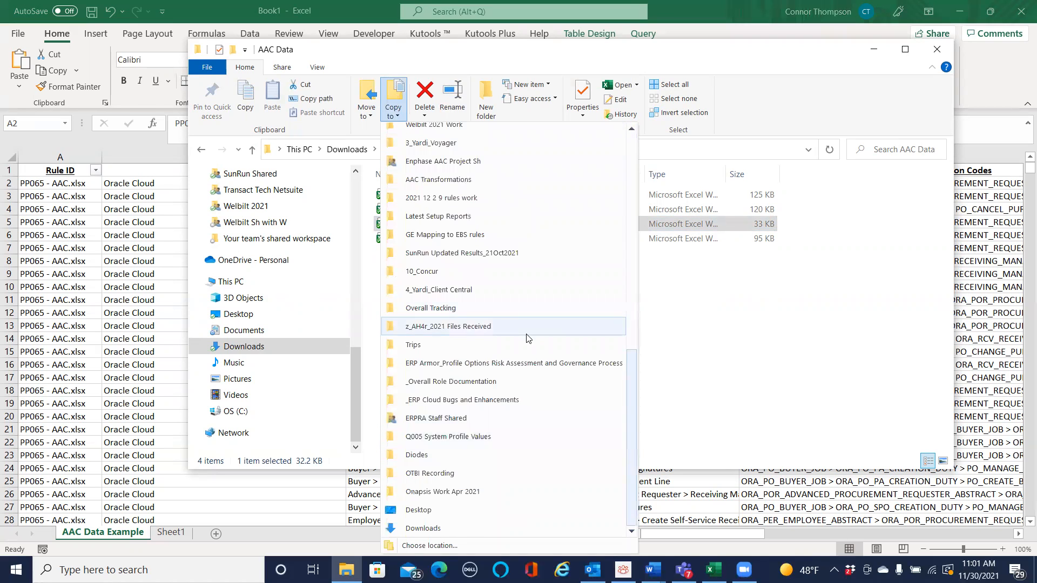
pyautogui.click(442, 545)
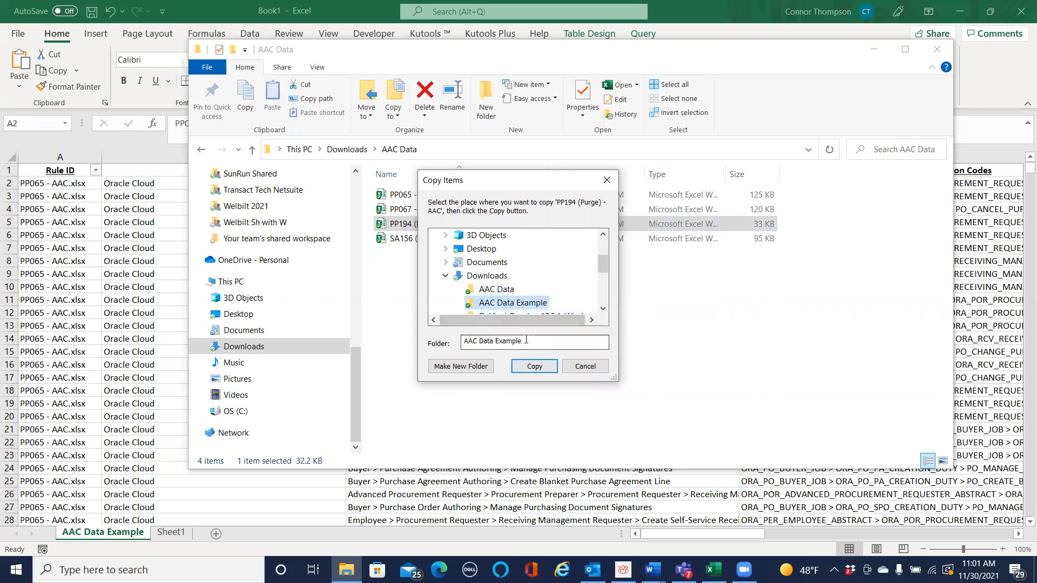
pyautogui.click(531, 367)
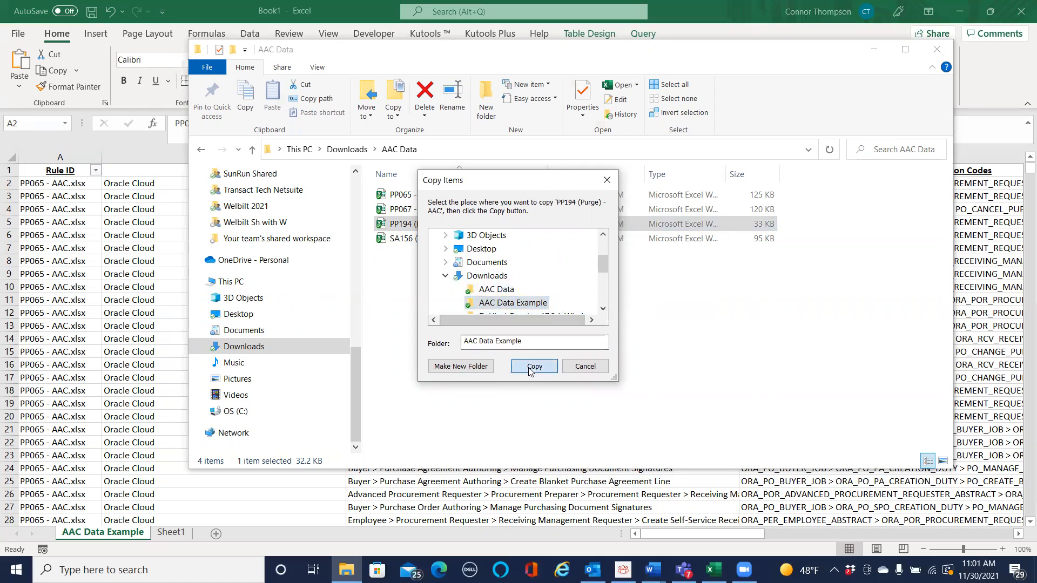
# - Open the AAC Data Example folder in Downloads to check its files, and close File Explorer
pyautogui.click(287, 346)
pyautogui.doubleClick(424, 211)
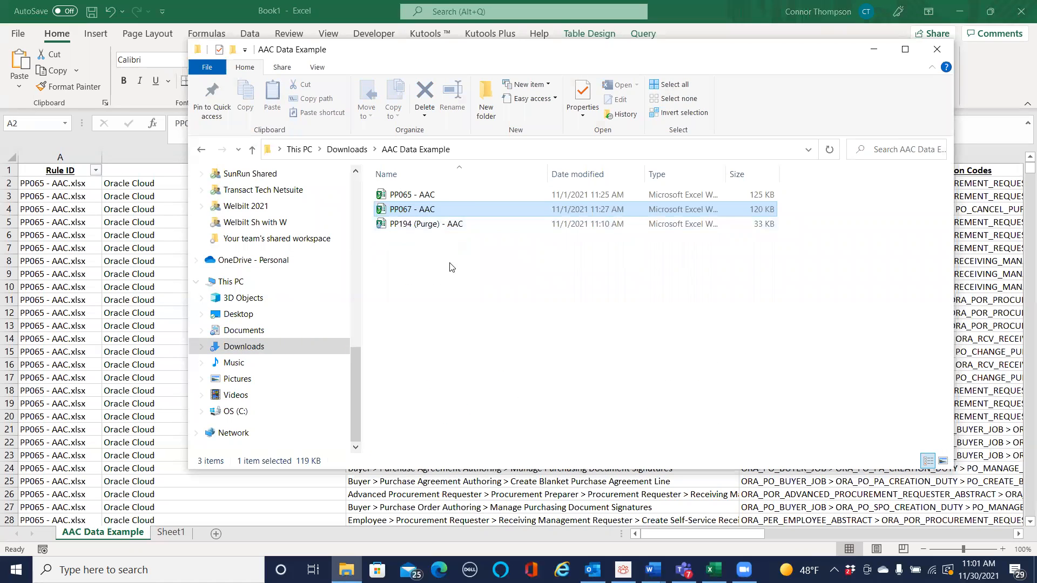
pyautogui.click(949, 52)
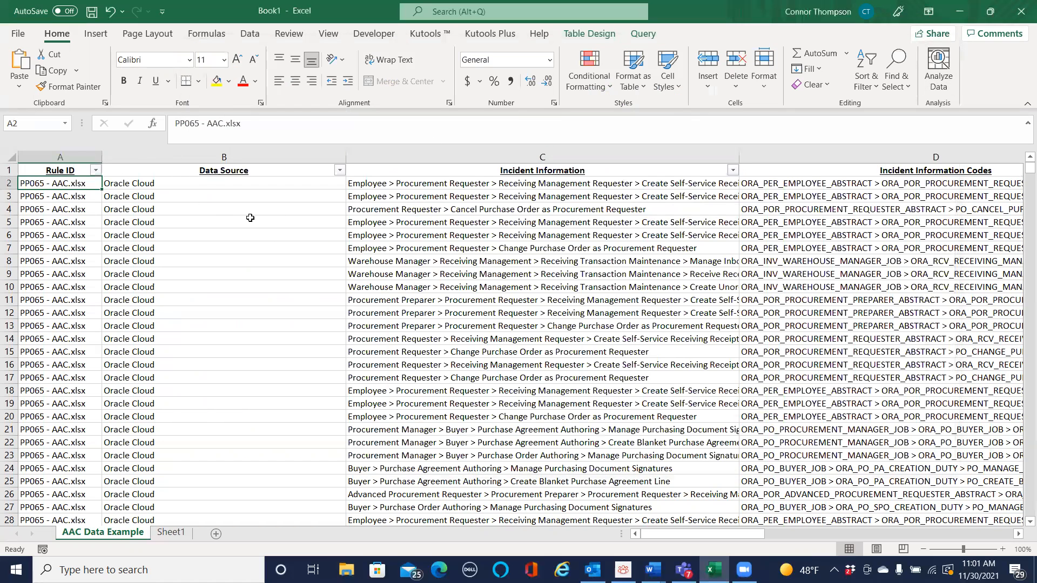
pyautogui.click(250, 33)
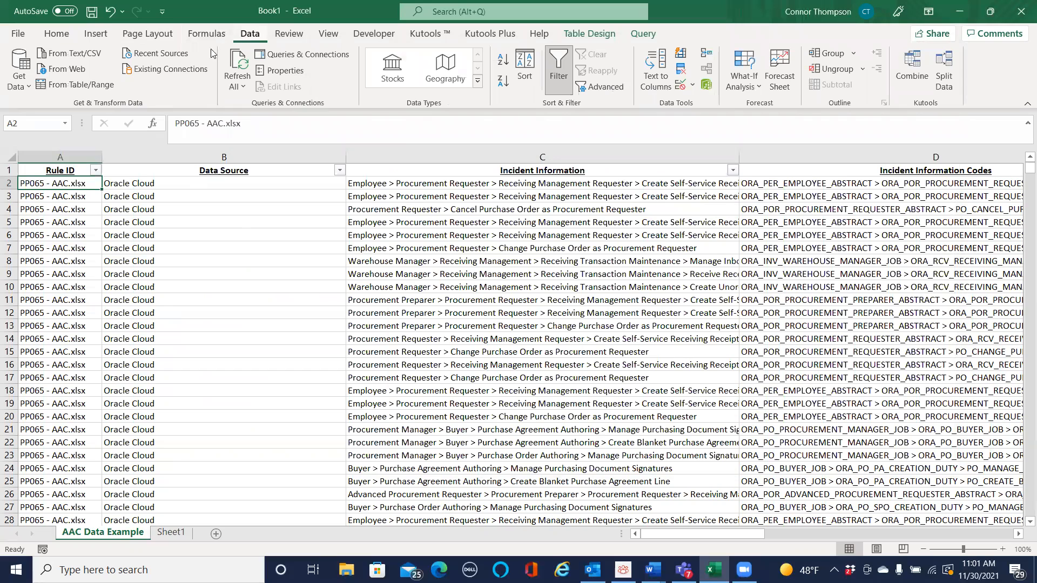
pyautogui.click(20, 78)
pyautogui.moveTo(84, 112)
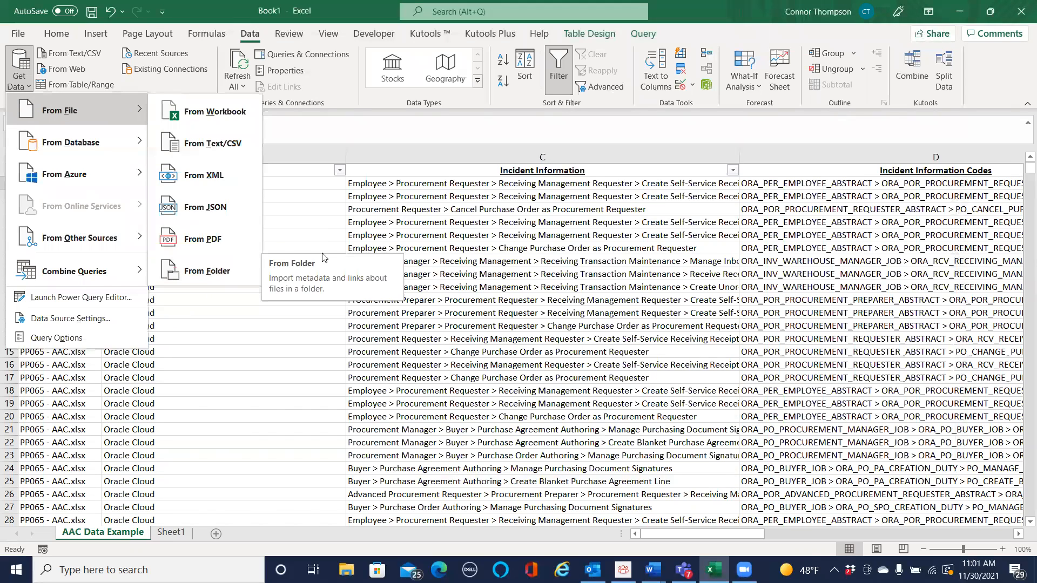
pyautogui.click(324, 225)
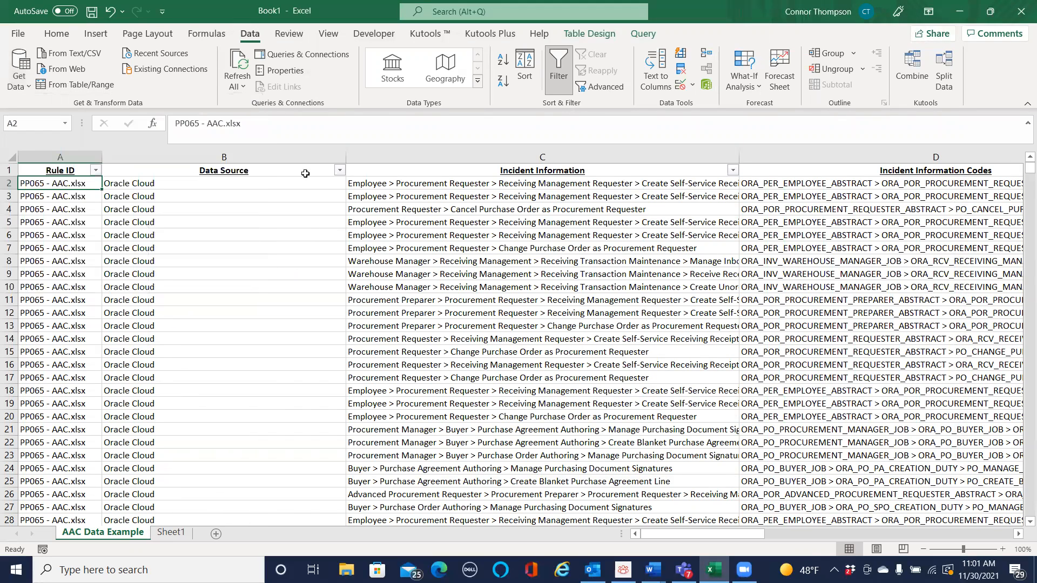
# - Refresh all data connections and filter the combined table's first column to show only the PP194 (Purge) - AAC.xlsx rows
pyautogui.click(245, 84)
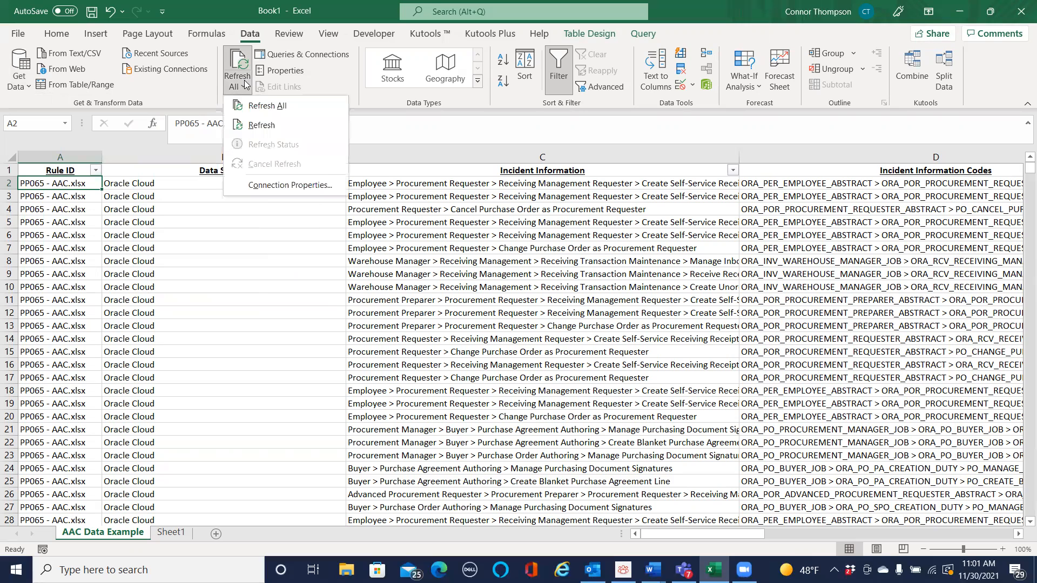
pyautogui.click(253, 108)
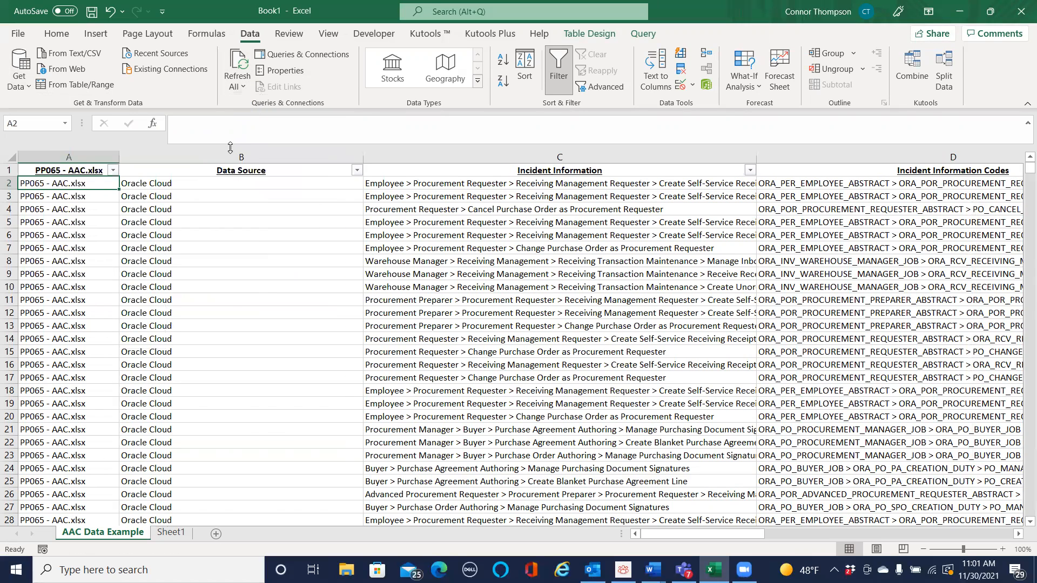
pyautogui.click(112, 170)
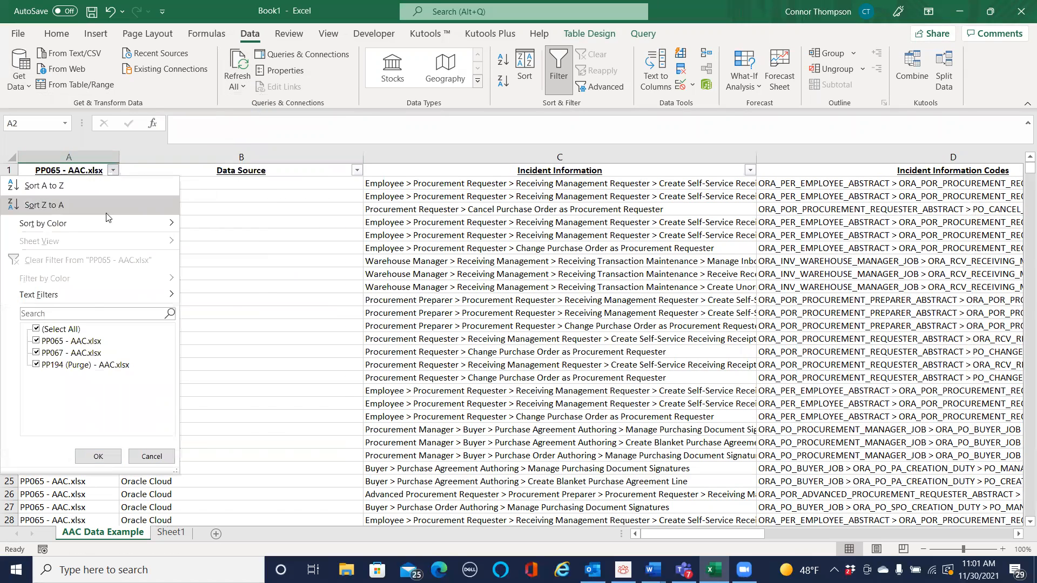
pyautogui.click(59, 342)
pyautogui.click(59, 353)
pyautogui.click(98, 456)
# - Delete rows 2784 to 2787, the surplus rows and repeated header at the start of the PP194 data
pyautogui.moveTo(16, 183); pyautogui.dragTo(16, 222)
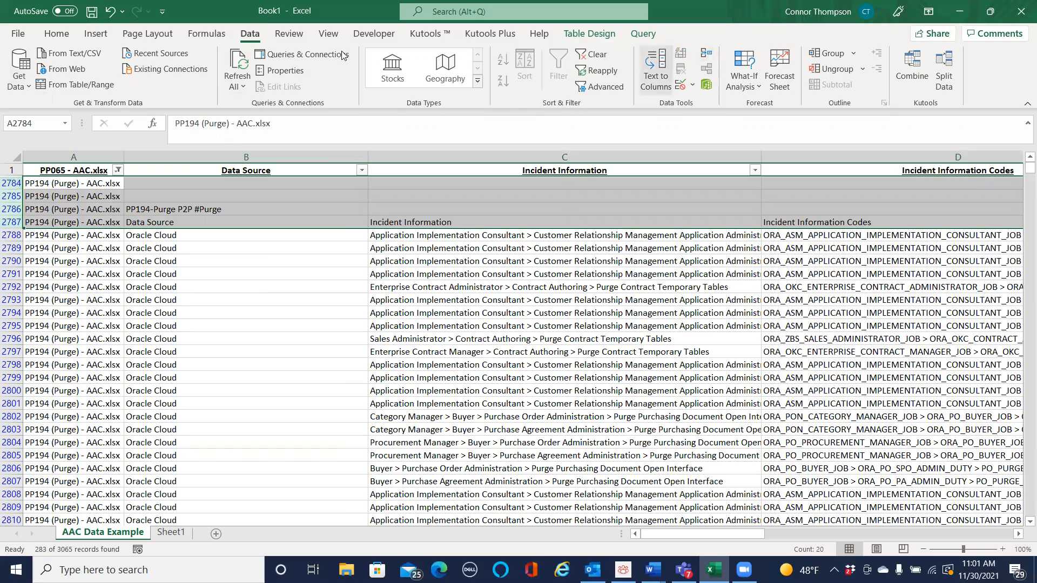
pyautogui.click(57, 34)
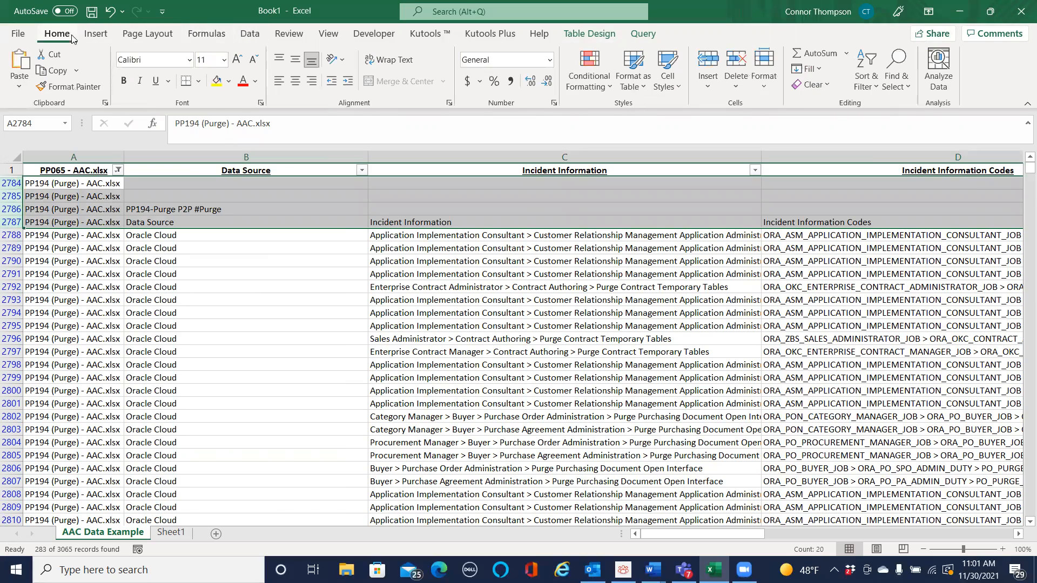
pyautogui.click(741, 62)
pyautogui.click(319, 301)
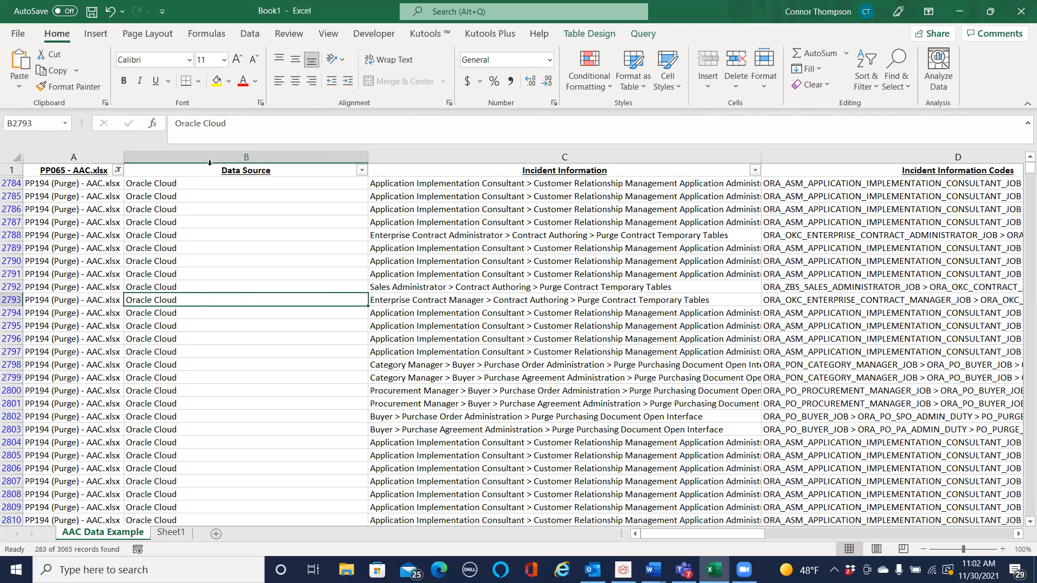
# - Clear the filter from the combined table's first column to show the rows of every source file
pyautogui.click(258, 37)
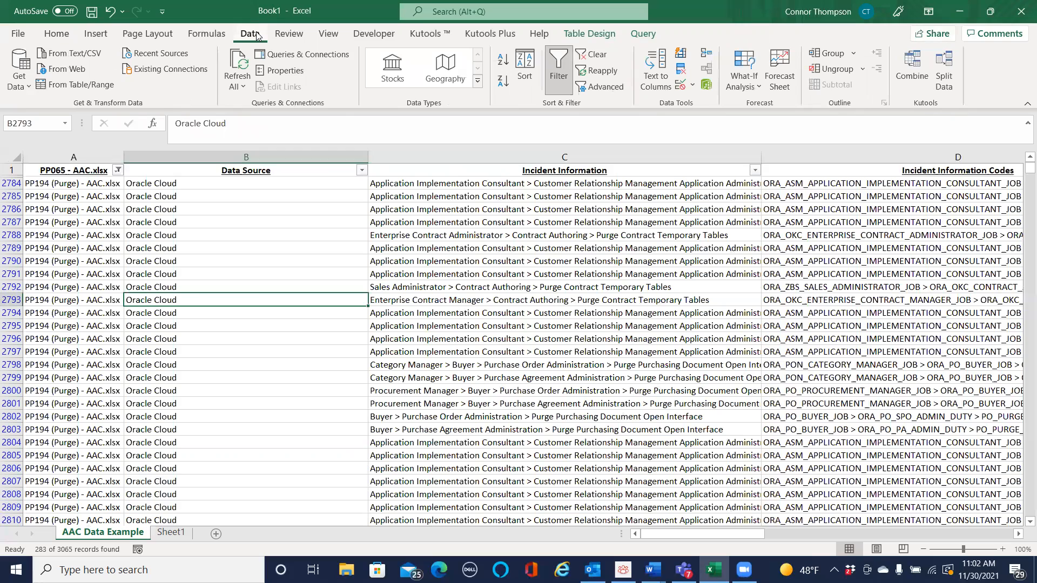
pyautogui.click(118, 170)
pyautogui.click(65, 261)
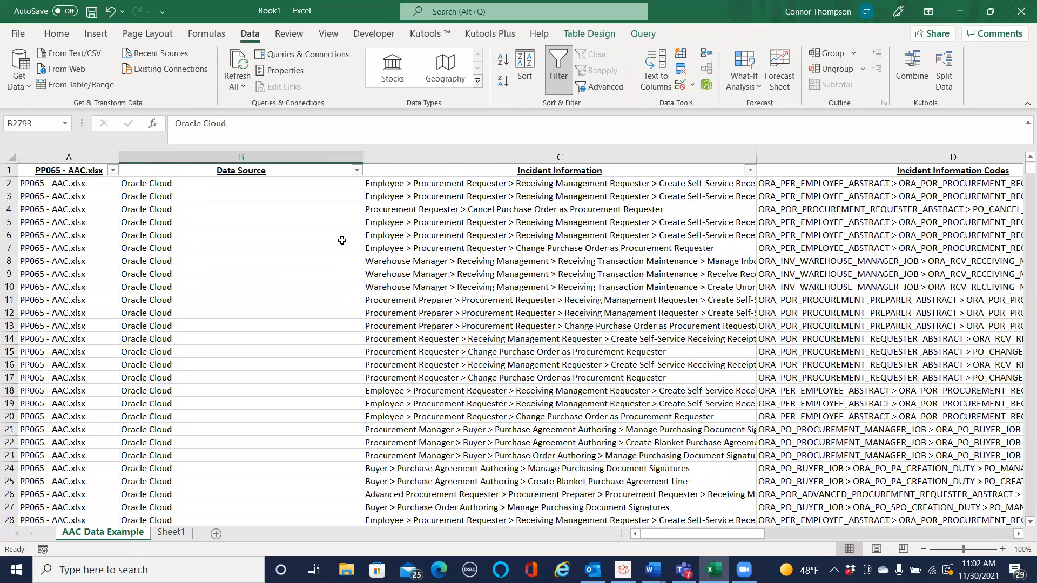